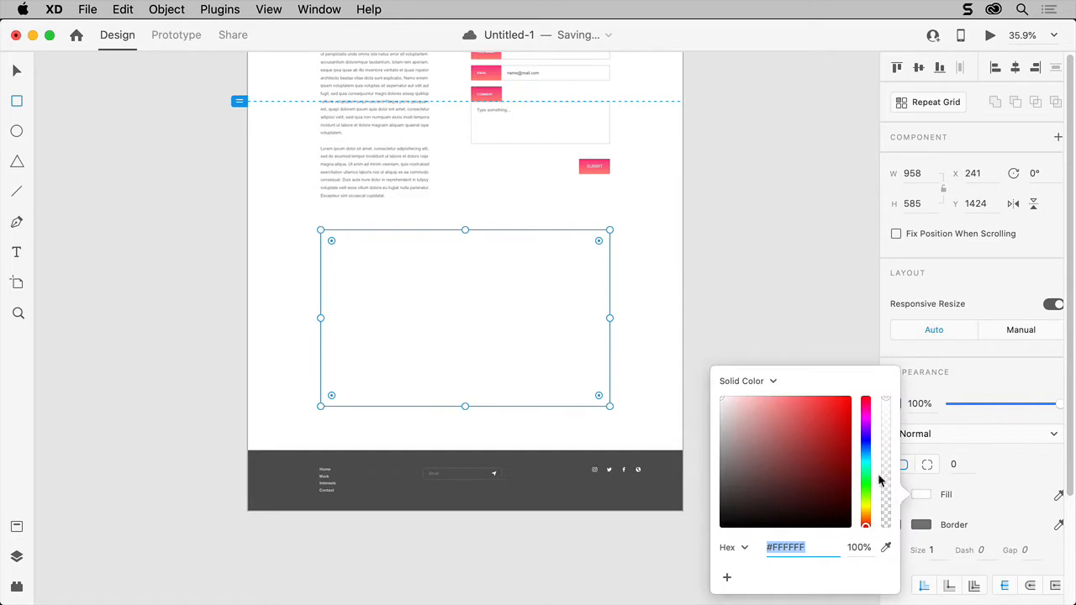
Step: Fill the large rectangle between the contact form and the footer with solid blue #1426B1
left_click(866, 443)
left_click(837, 439)
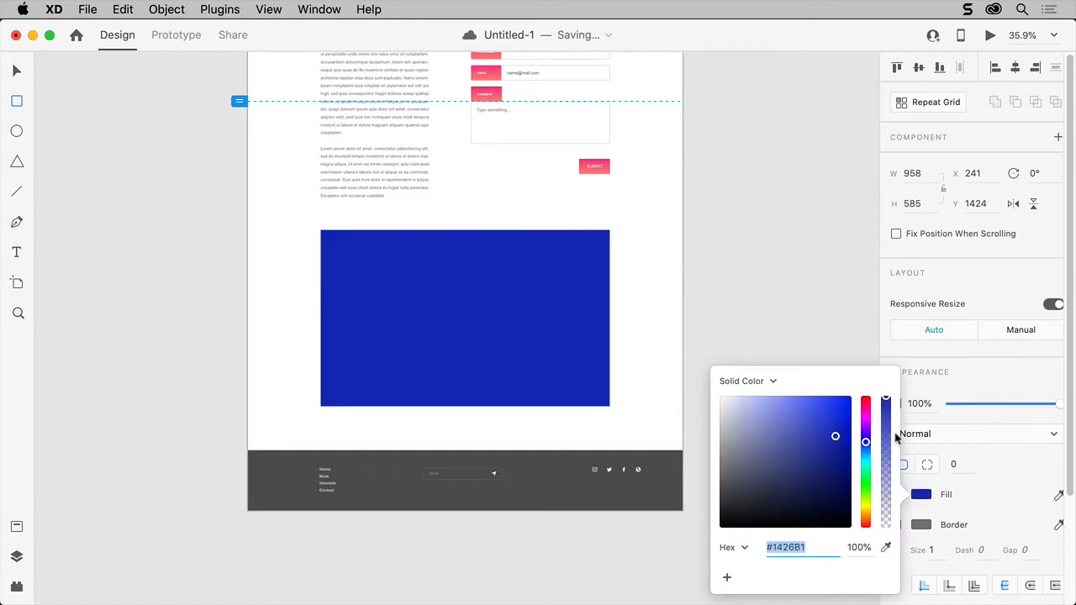
left_click(937, 435)
left_click(943, 558)
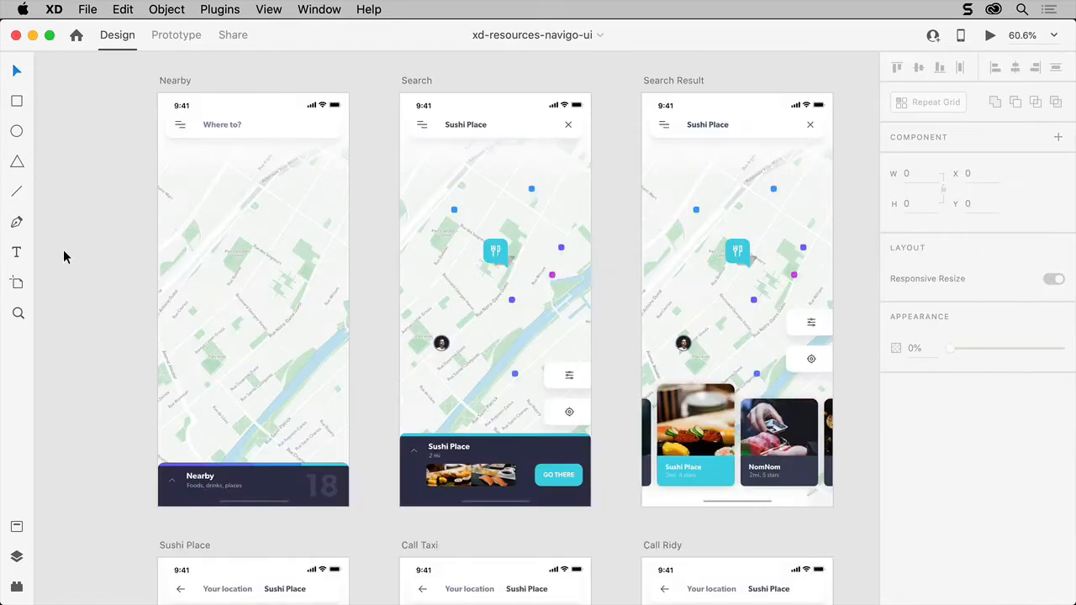
Step: Examine the complete set of Navigo UI kit artboards and look closely at the first Onboarding screen
key("super+0")
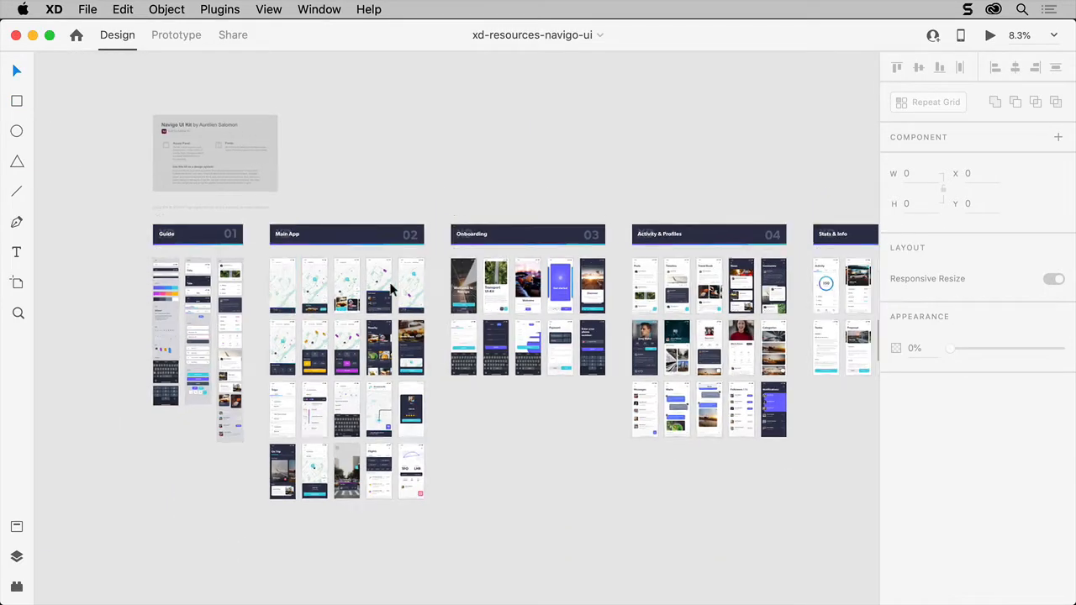
left_click(462, 284)
key("super+3")
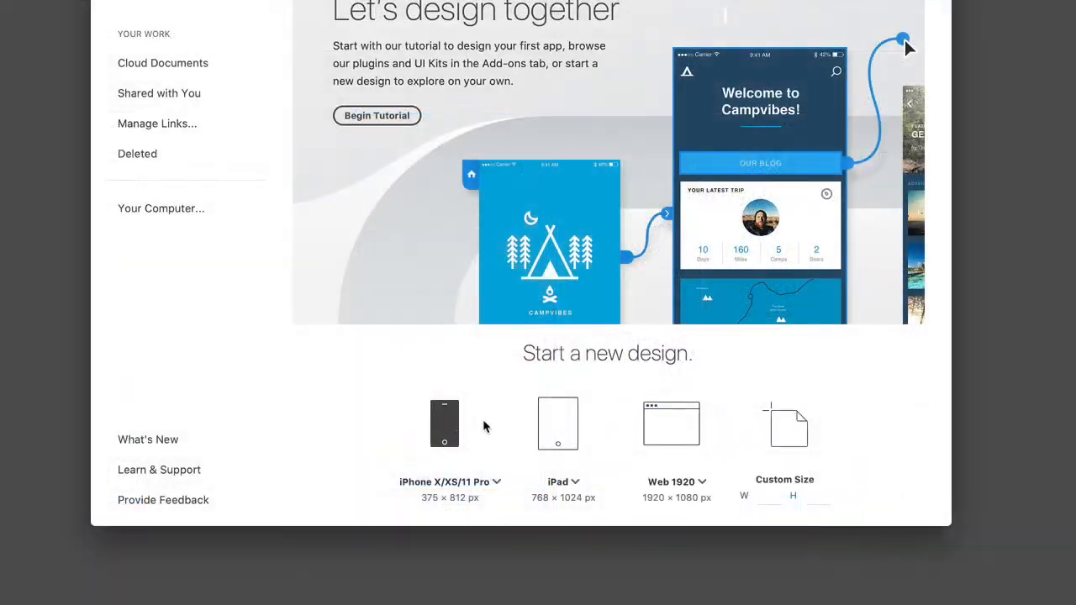
Step: Start a Web 1920 design with two additional artboards and extend the third artboard downward
left_click(664, 432)
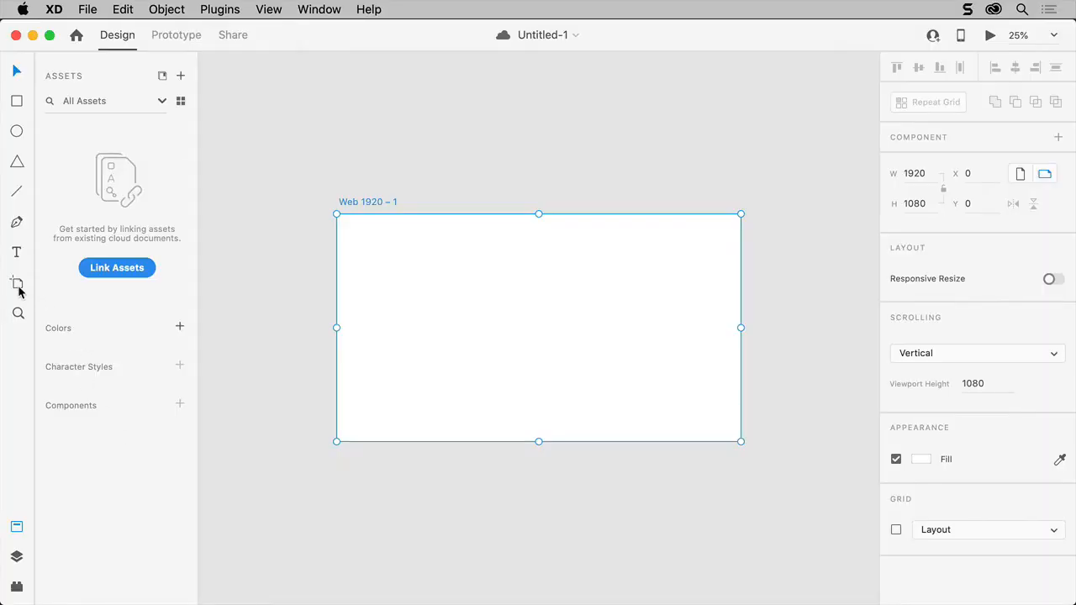
left_click(784, 290)
left_click(784, 290)
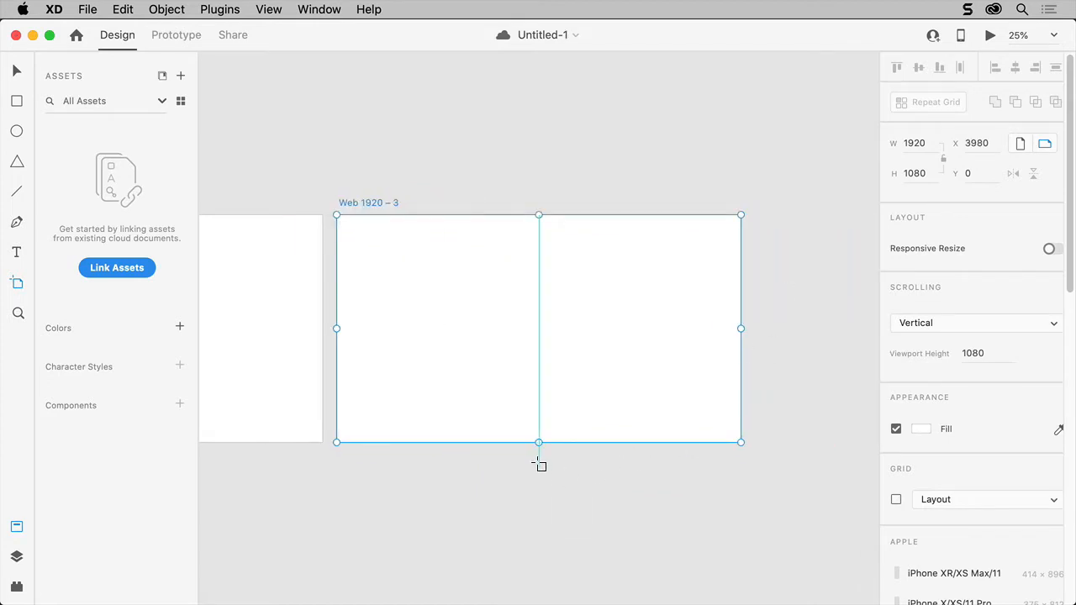
left_click_drag(539, 442, 548, 570)
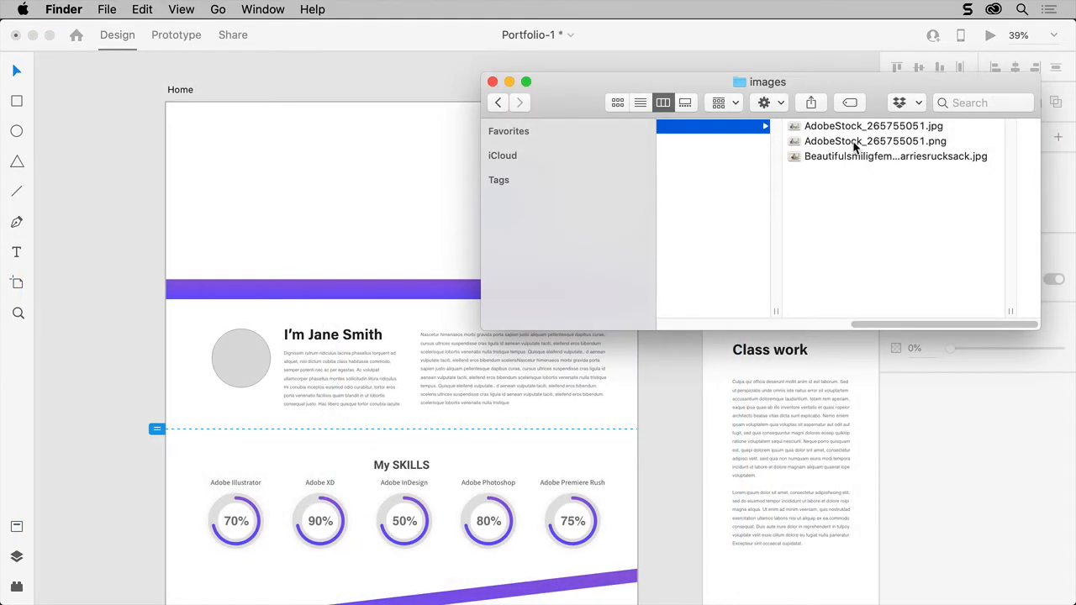
Step: Place AdobeStock_265755051.png in the Home banner and the Beautifulsmiligfem...arriesrucksack.jpg photo in the grey circle beside the introduction
left_click_drag(855, 146, 163, 96)
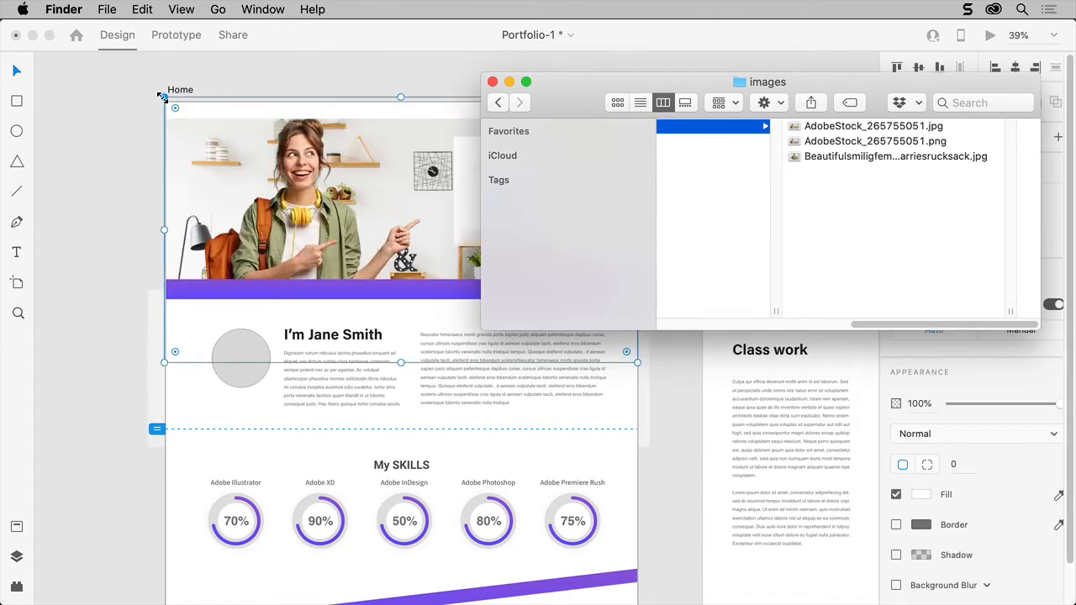
left_click_drag(832, 157, 244, 364)
left_click(96, 323)
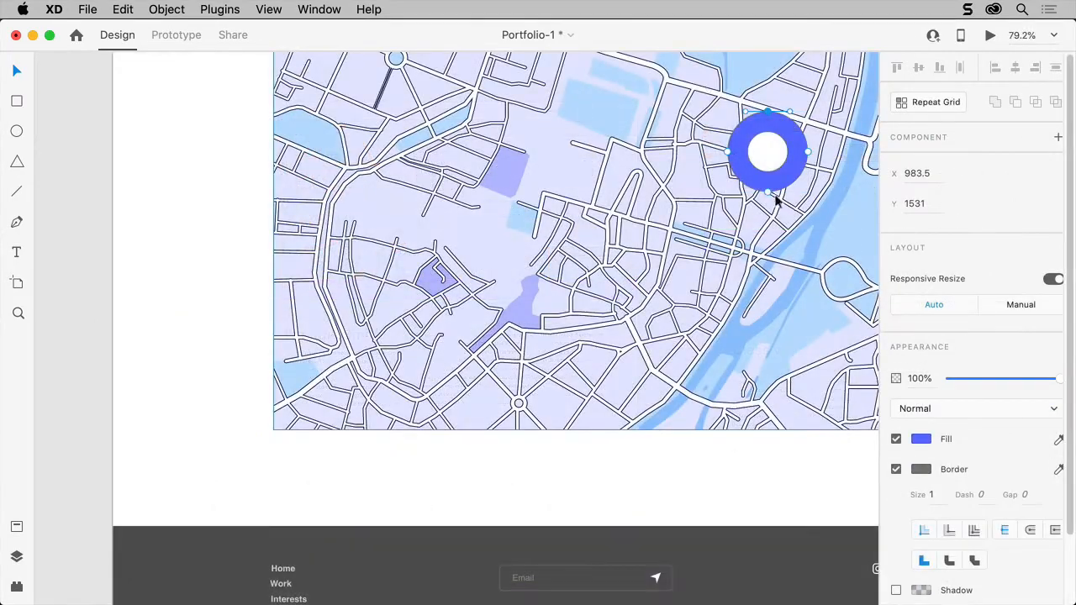
Step: Stretch the lowest anchor of the map's blue circle downward into a pin shape and subtract the white inner circle from it
left_click_drag(775, 202, 766, 228)
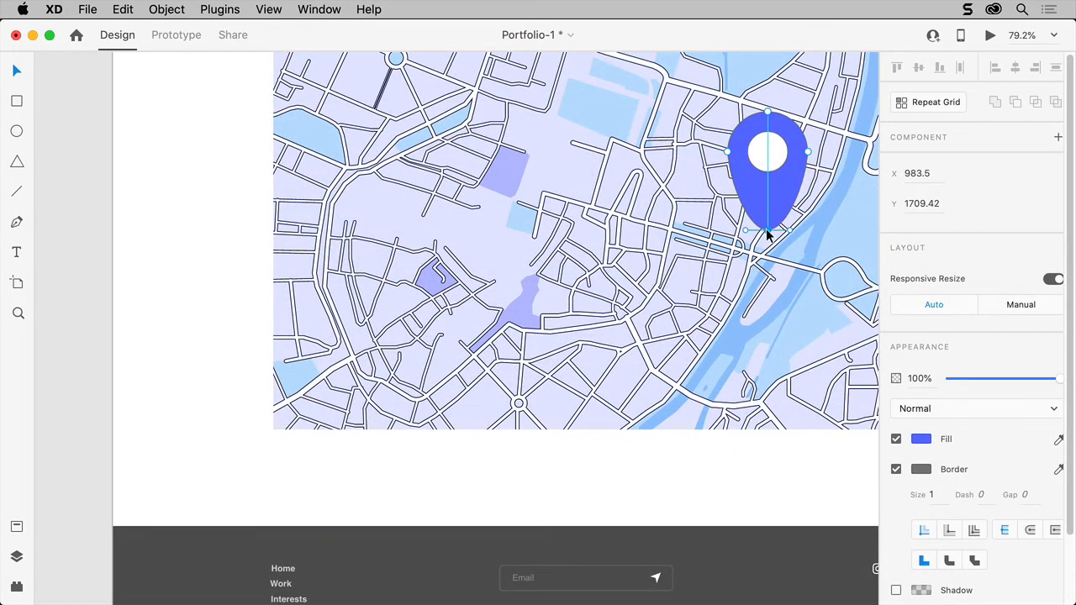
left_click(775, 160)
left_click(1013, 103)
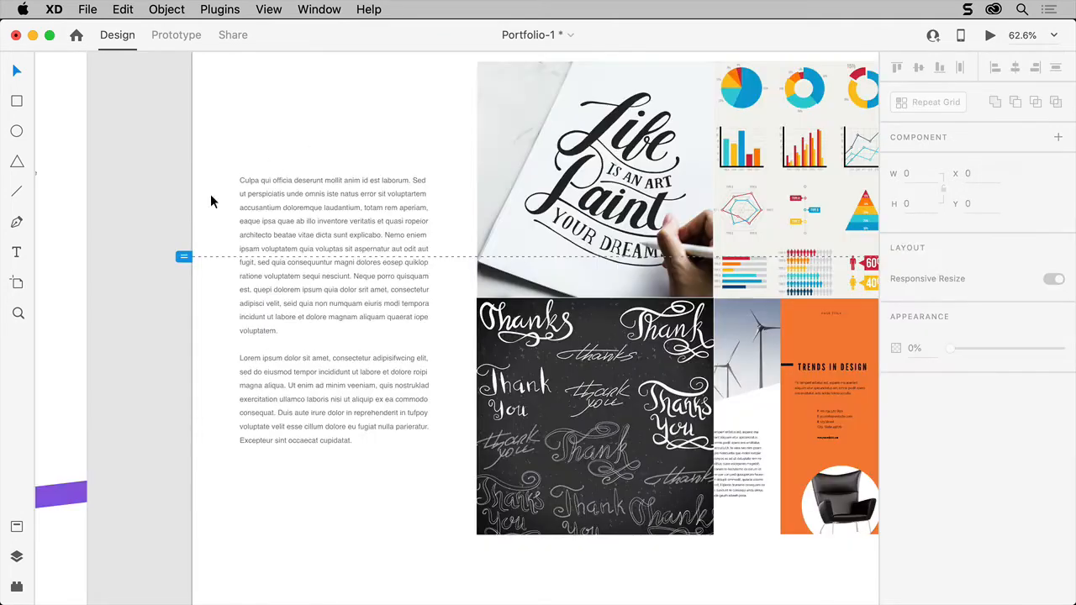
Step: Add the heading "Class work" above the body text next to the image collage
left_click(17, 253)
left_click(235, 137)
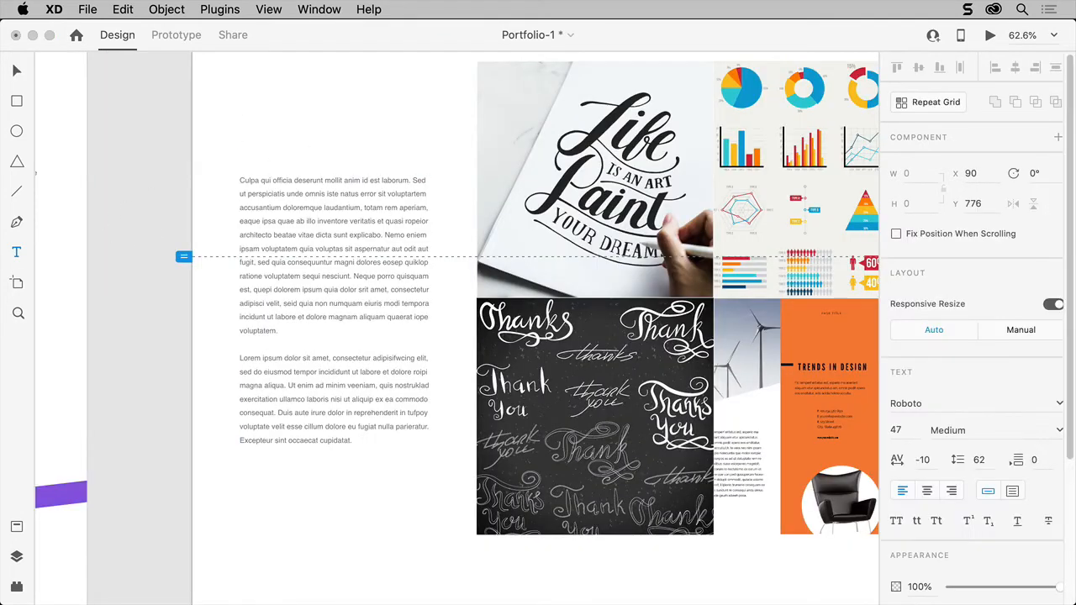
type("Class work")
key("Escape")
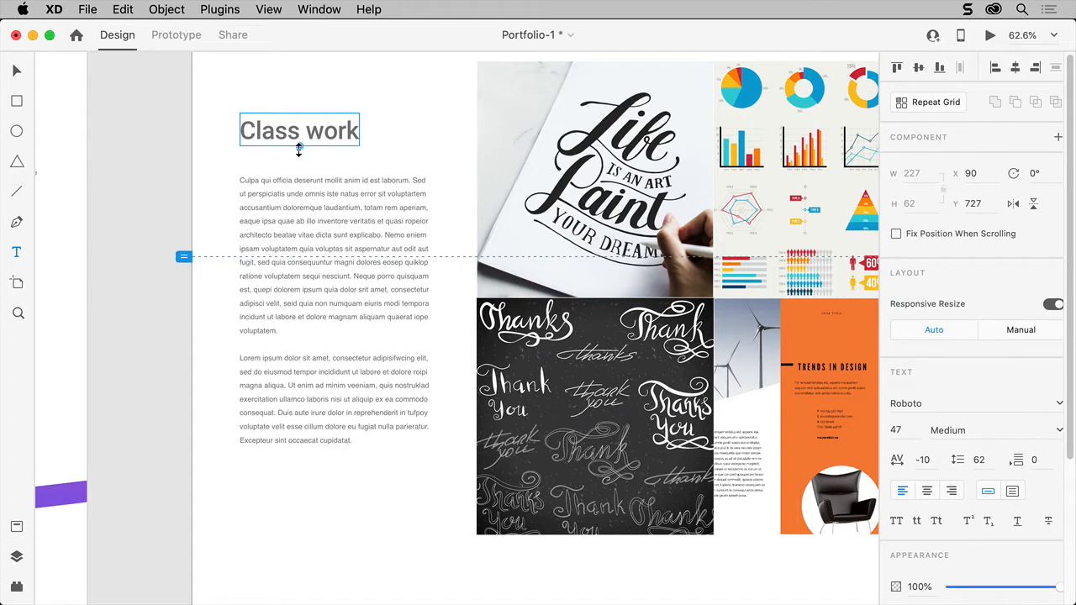
Step: Enlarge the "Class work" heading to a font size of about 51 and change its font weight
left_click_drag(298, 150, 299, 153)
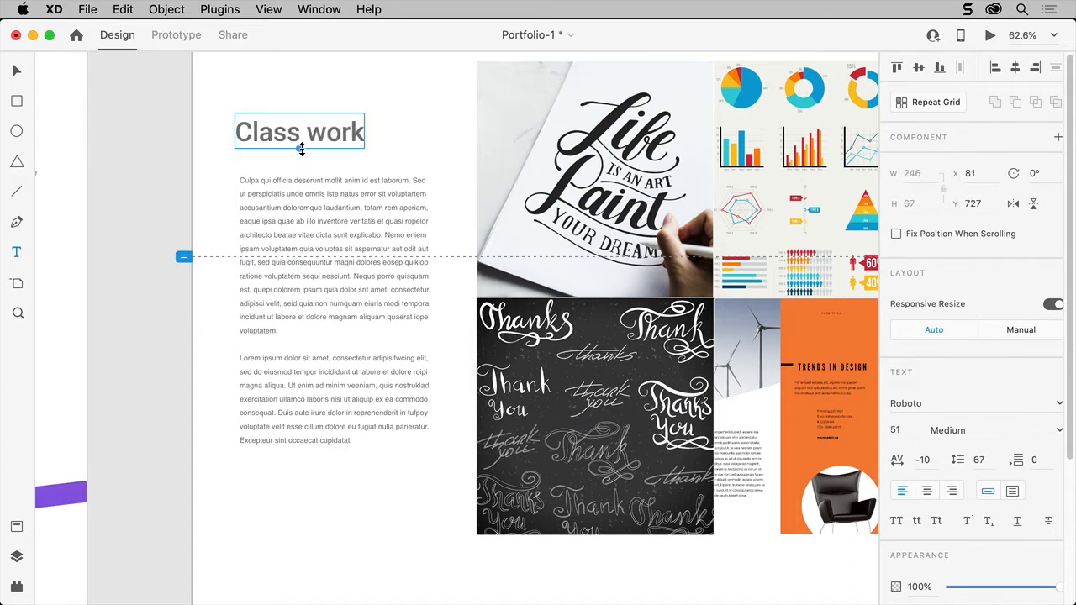
left_click(1056, 435)
left_click(949, 463)
Step: Open the Apple iOS UI kit web page and look through the Apple Design Resources
key("super+0")
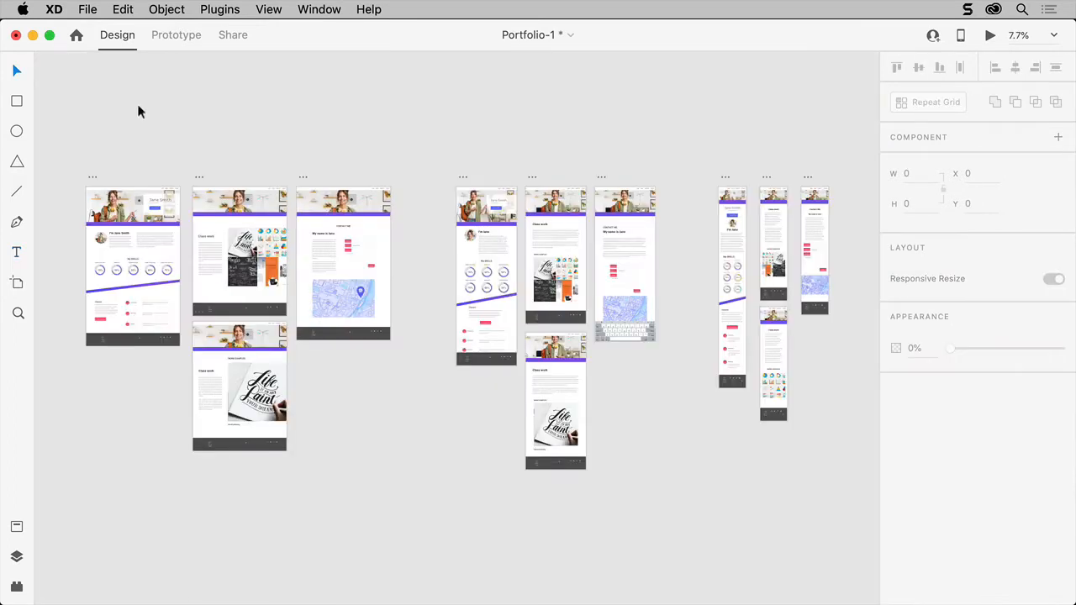
left_click(85, 10)
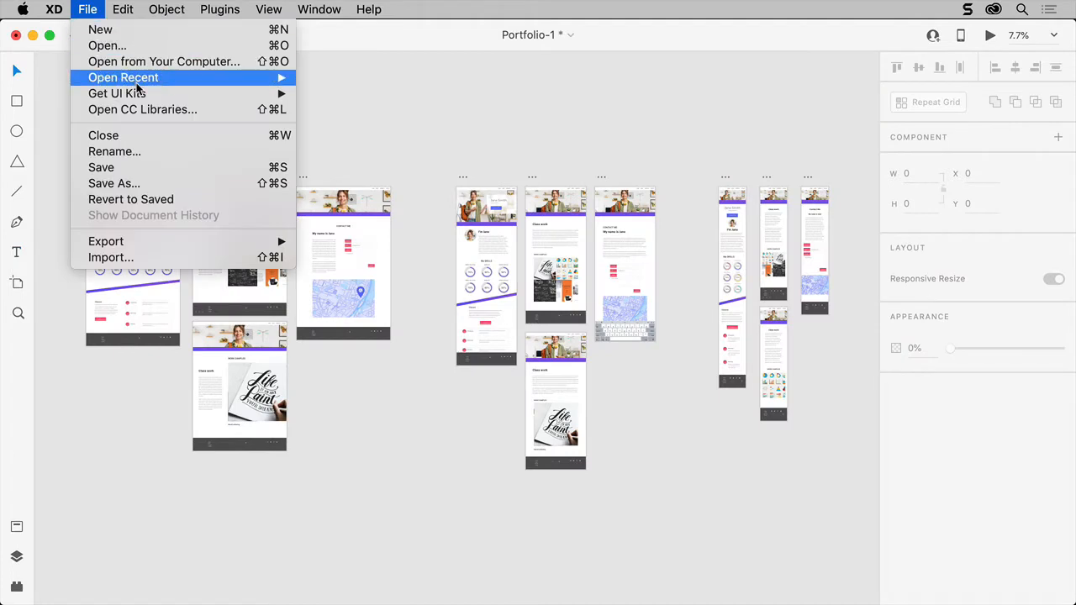
mouse_move(143, 96)
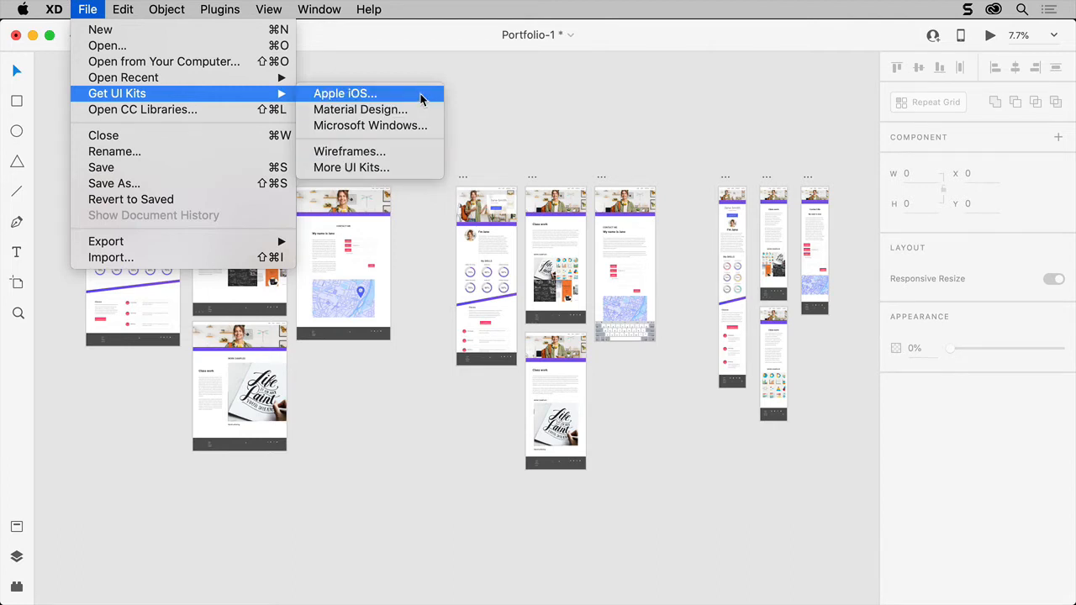
left_click(345, 93)
scroll(1069, 209, "down", 10)
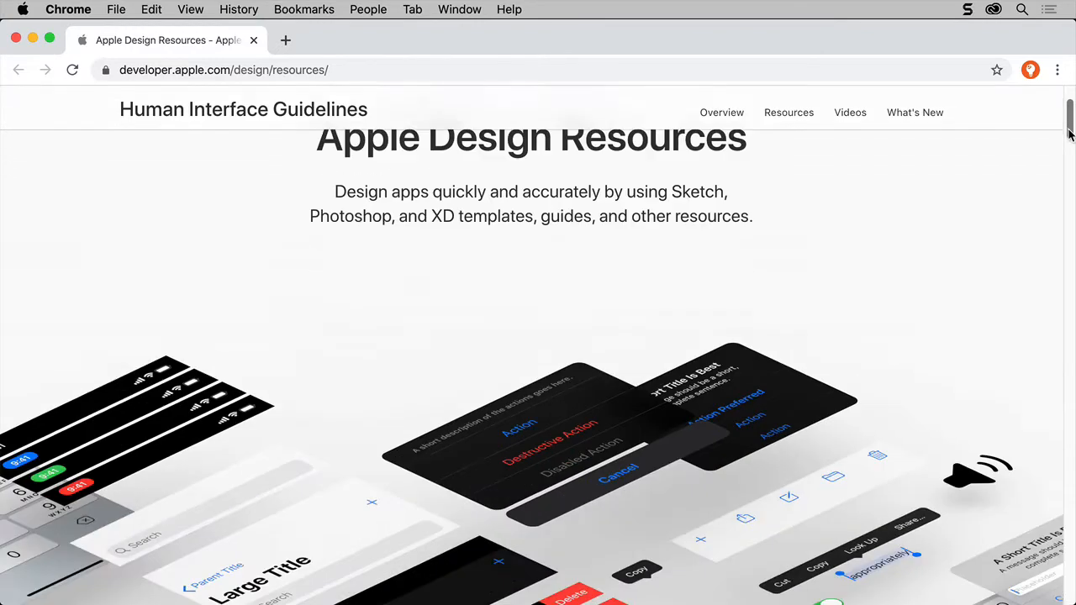
scroll(1069, 209, "down", 8)
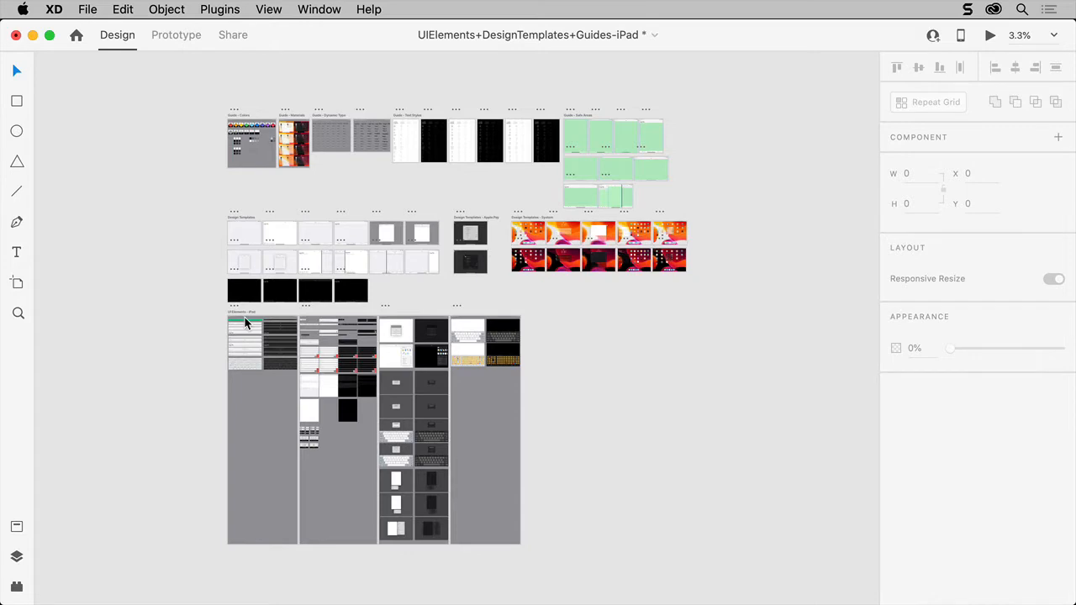
Step: Copy the light status bar from the iPad kit's UI Elements - Bars artboard and paste it at Portfolio-1's Home – tablet artboard
left_click(244, 316)
key("super+3")
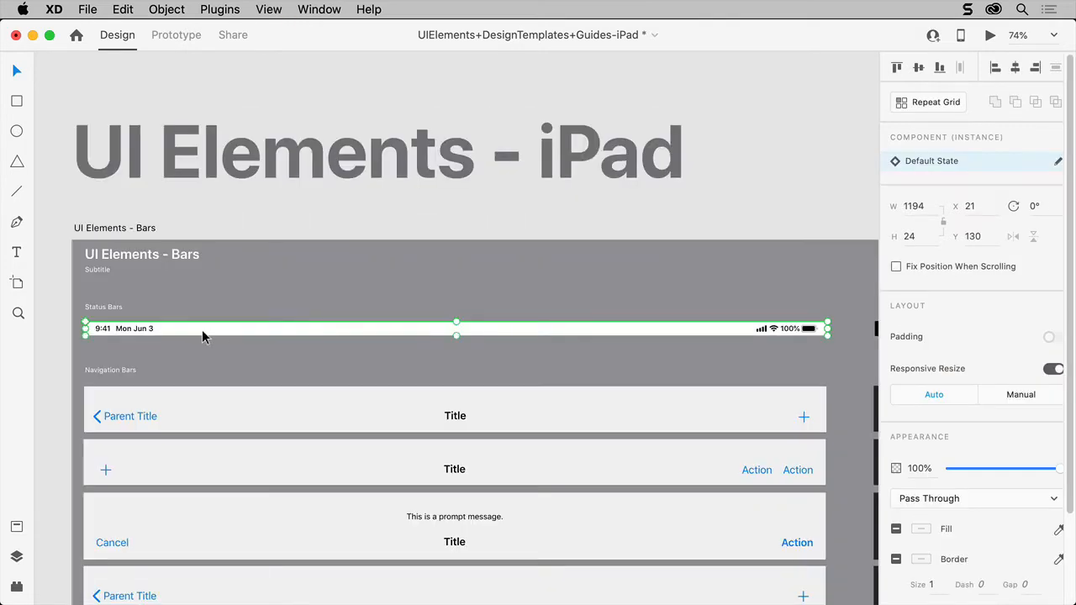
right_click(151, 331)
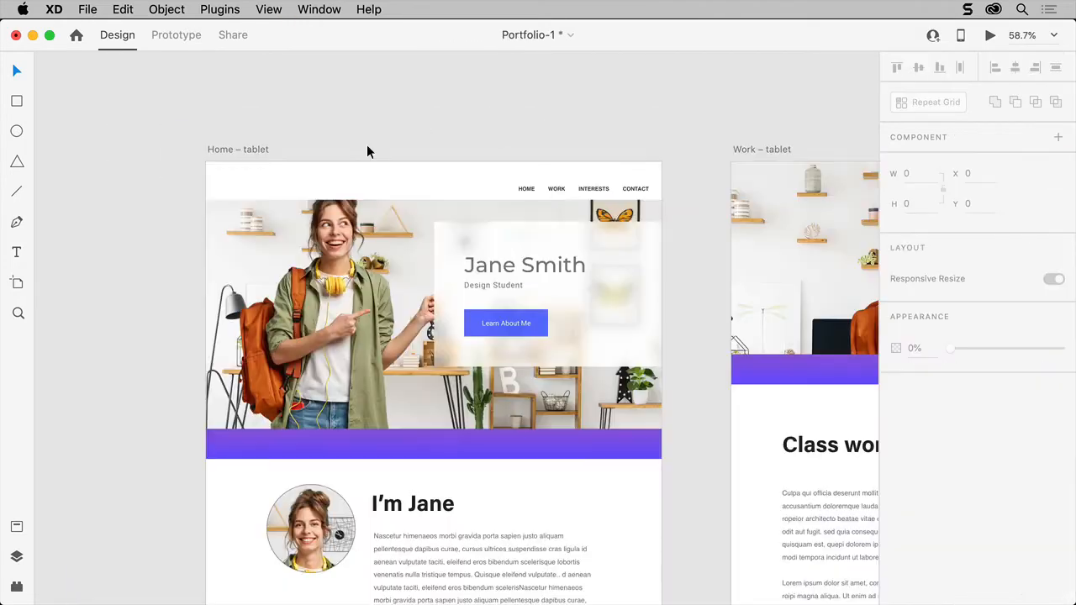
right_click(368, 151)
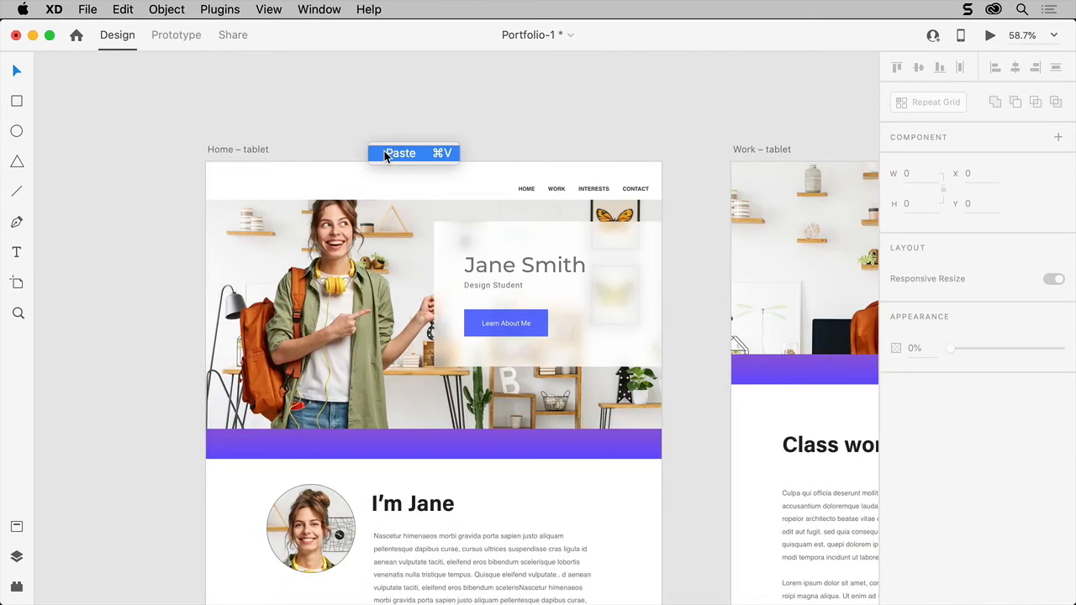
left_click(392, 153)
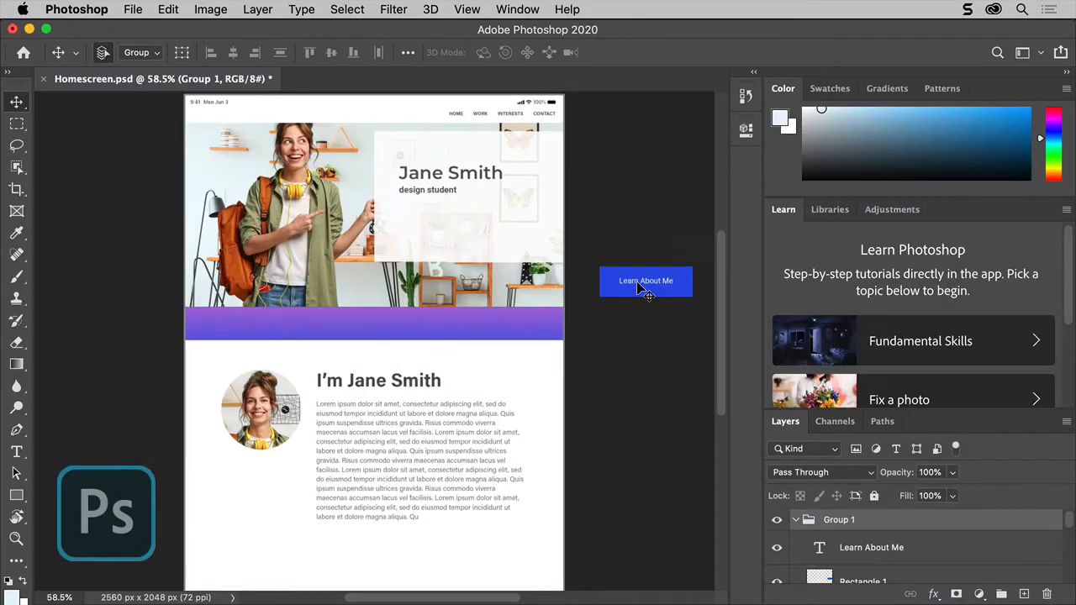
Step: In Photoshop, move the "Learn About Me" button group onto the banner panel below "design student" and save Homescreen.psd
left_click_drag(639, 288, 437, 237)
key("super+s")
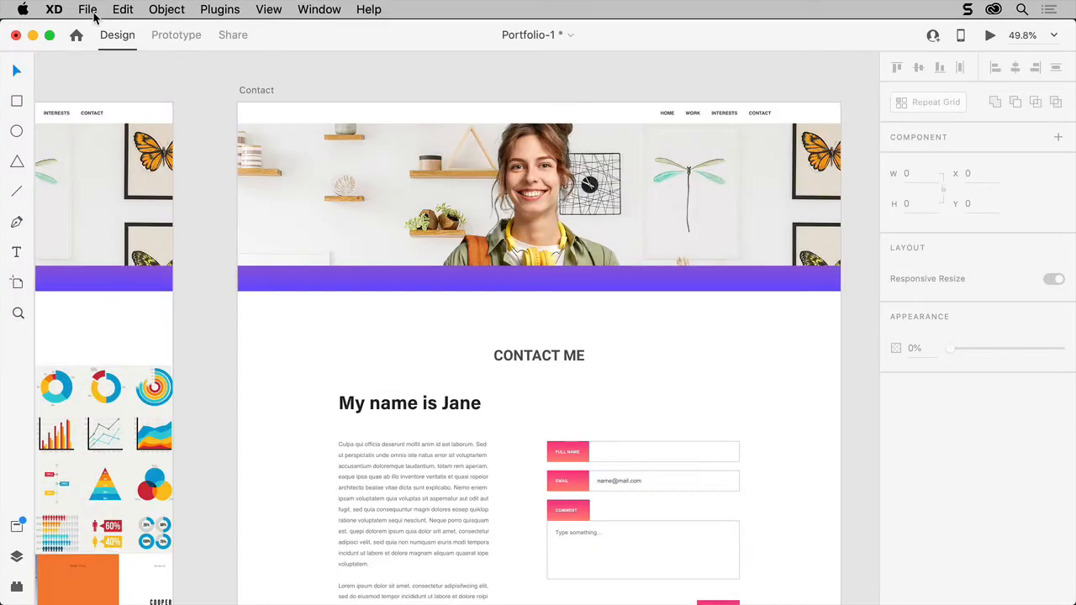
Step: Switch to XD and open the Photoshop file Homescreen.psd from the computer's desktop folder
left_click(89, 10)
left_click(191, 64)
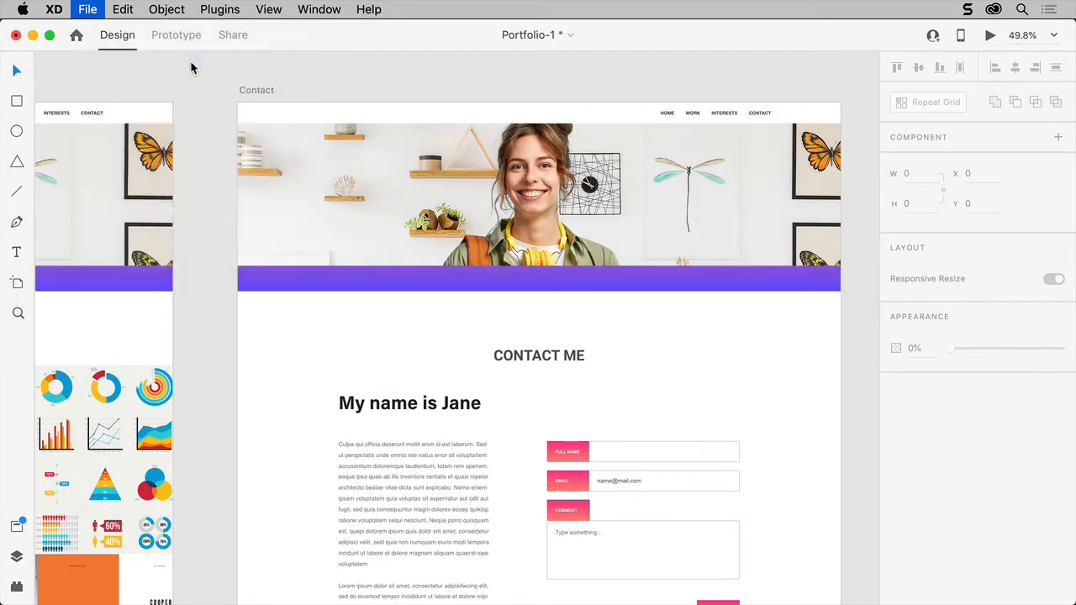
left_click(340, 86)
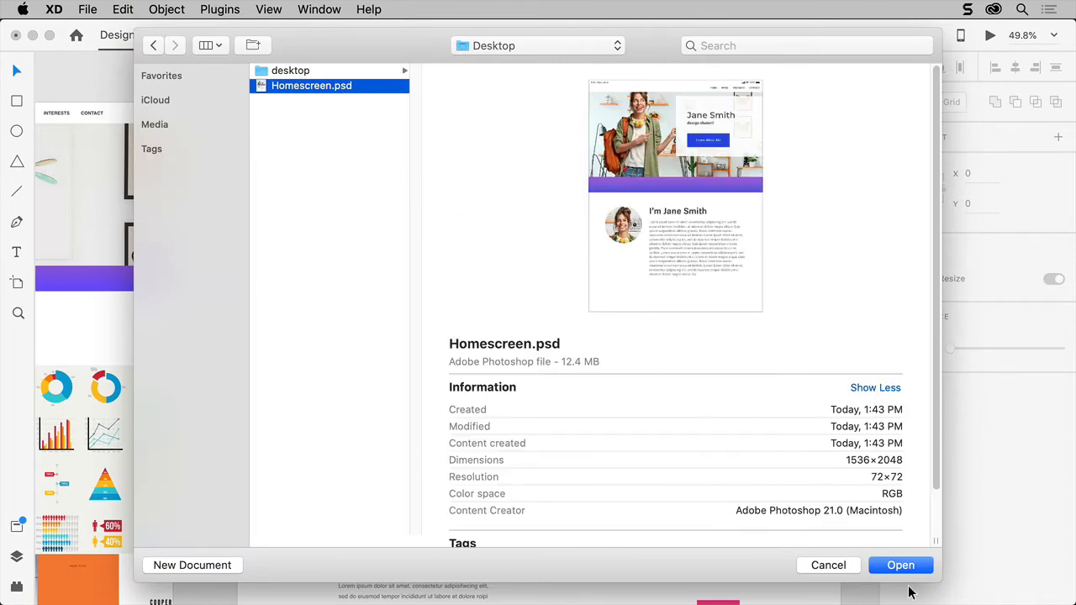
left_click(911, 569)
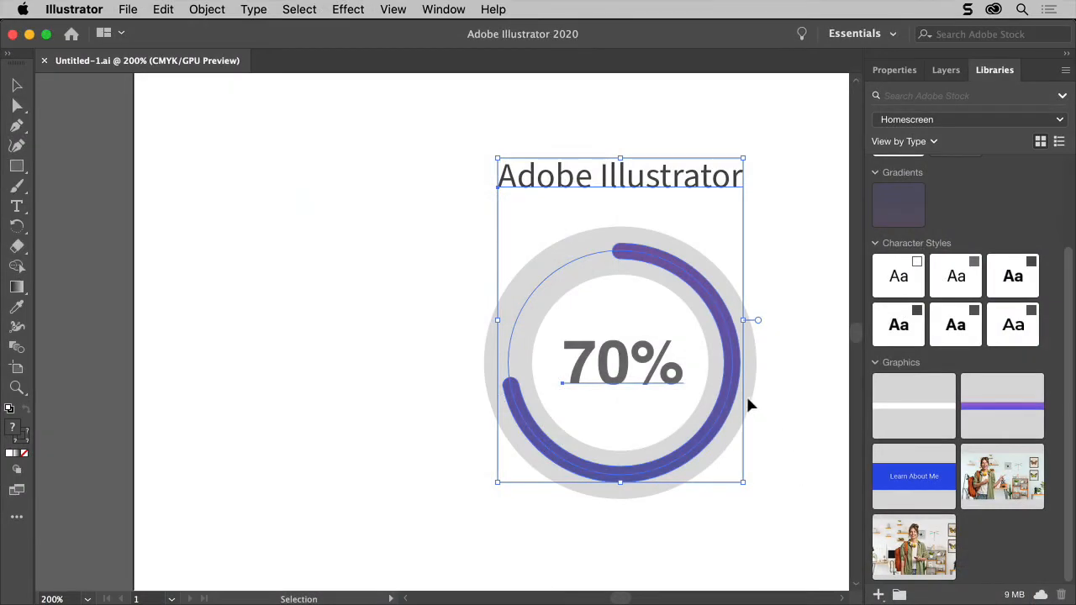
Step: Add Illustrator's 70% skill chart to the Homescreen library and place it from CC Libraries below My SKILLS in XD's Portfolio-1
left_click_drag(728, 393, 946, 414)
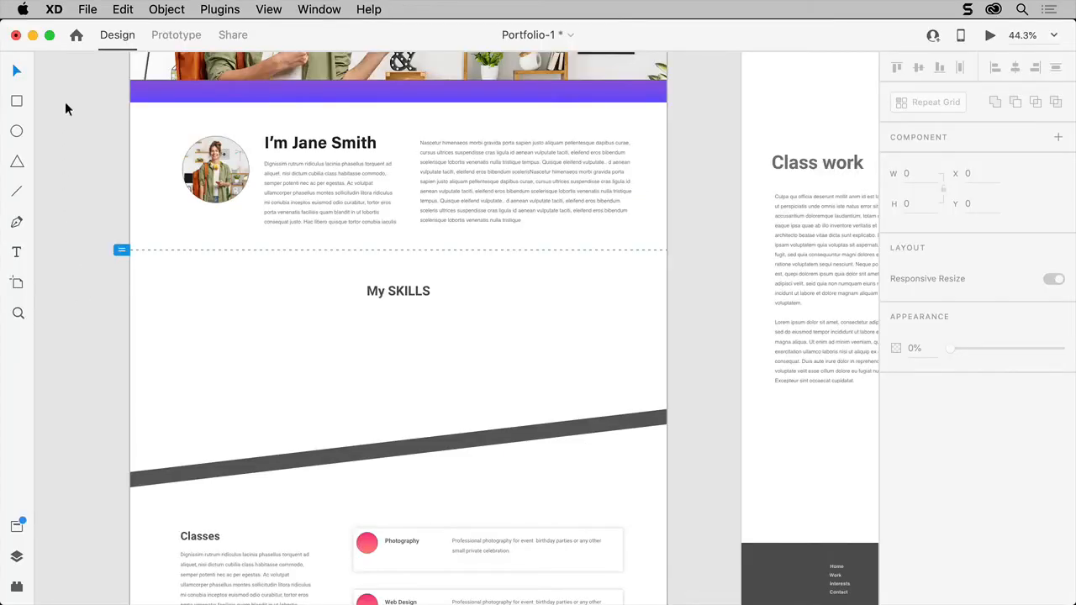
left_click(86, 10)
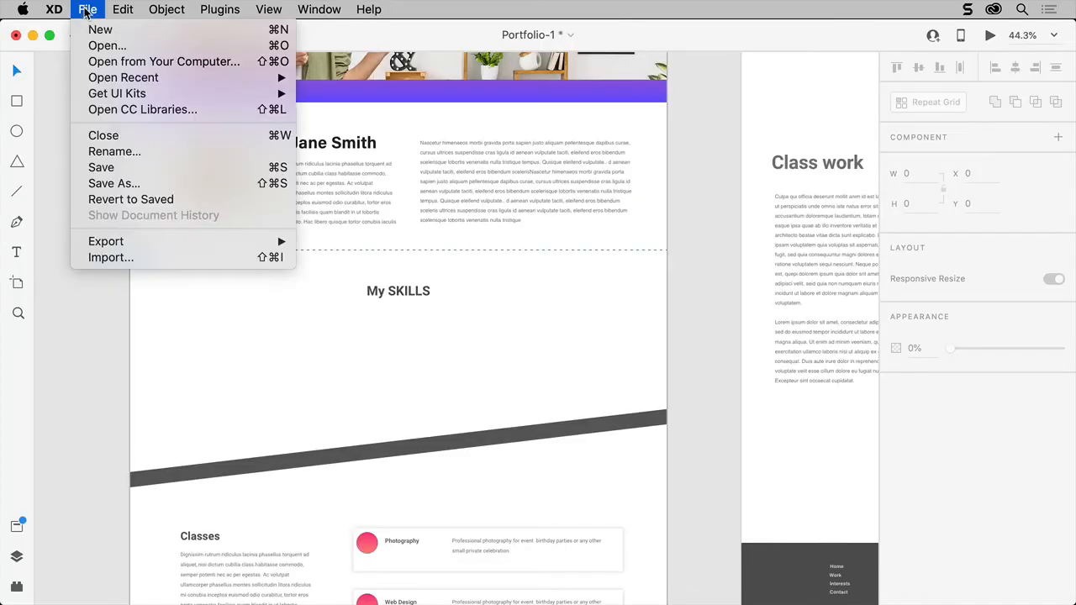
left_click(162, 112)
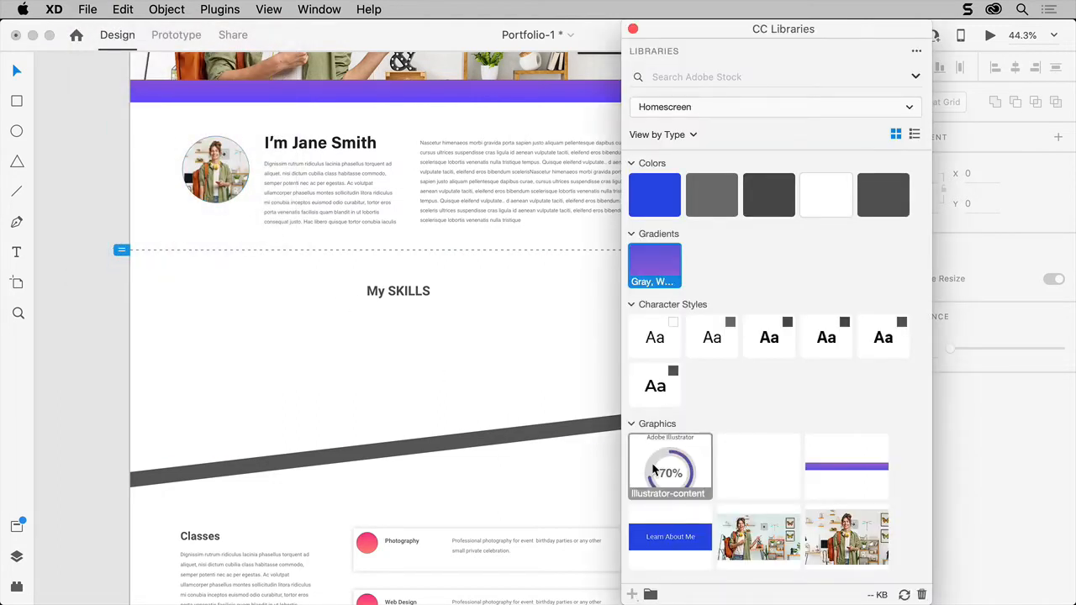
left_click_drag(654, 470, 210, 374)
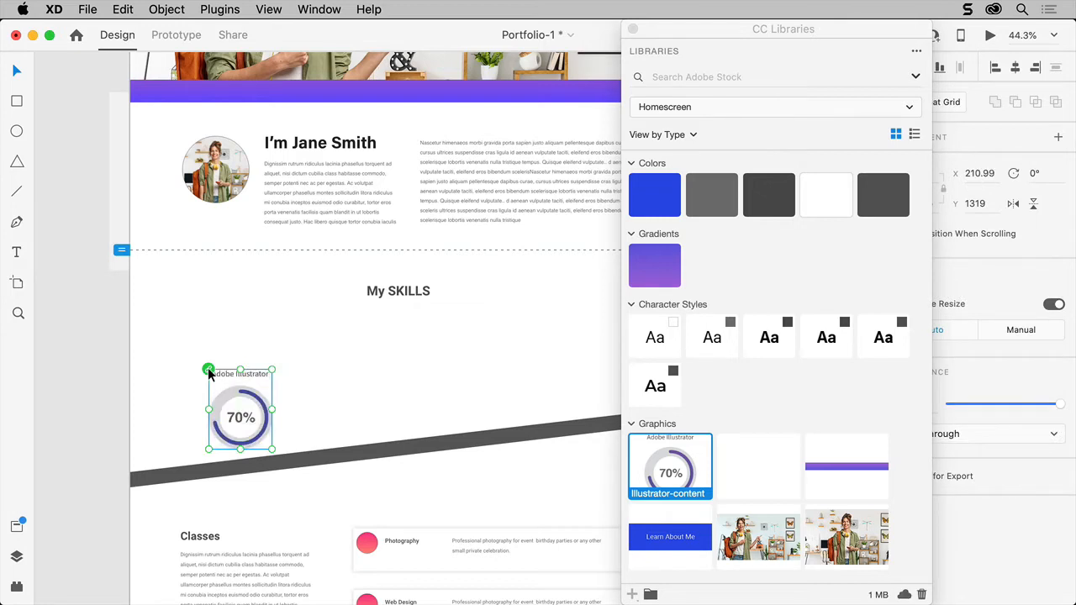
Step: Apply the Homescreen library's purple linear gradient to the dark slanted band below the skill chart
left_click(329, 454)
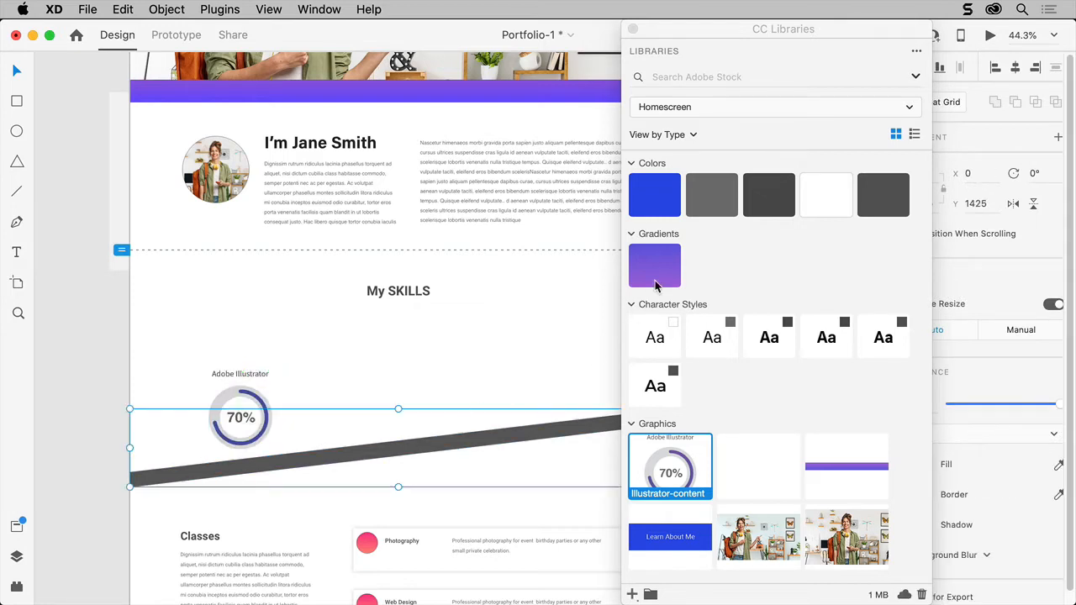
left_click(672, 263)
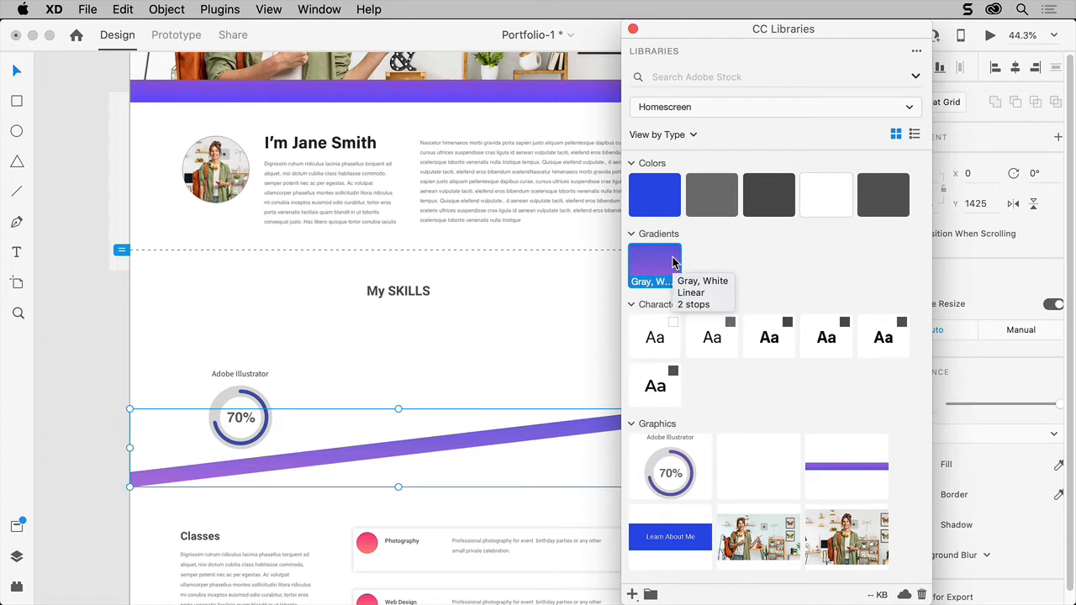
left_click(89, 253)
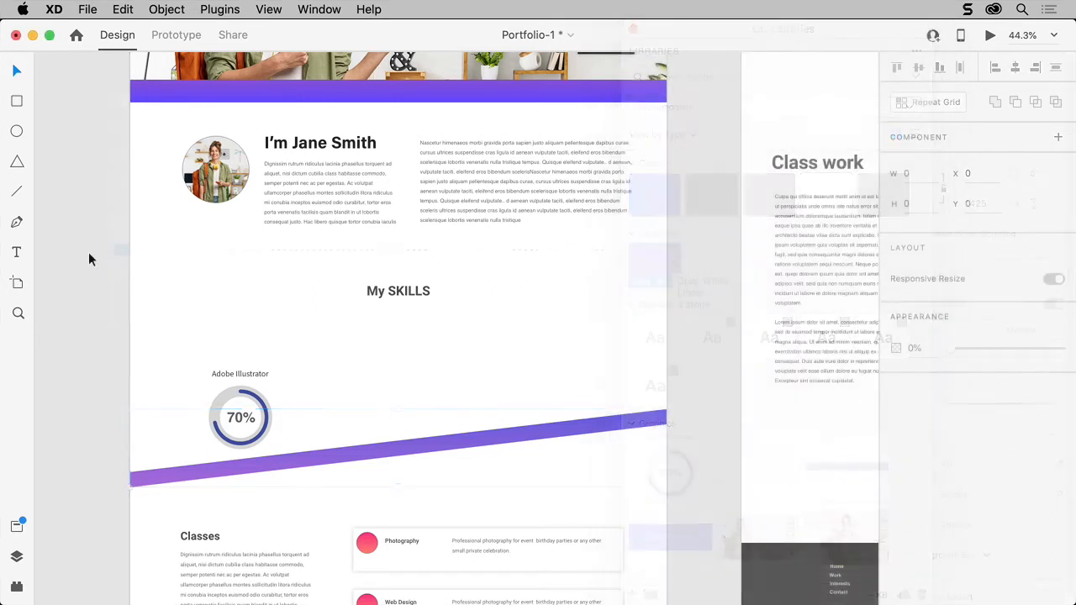
Step: Start saving a copy of Portfolio-1 and choose Cloud Documents as the save location
left_click(90, 9)
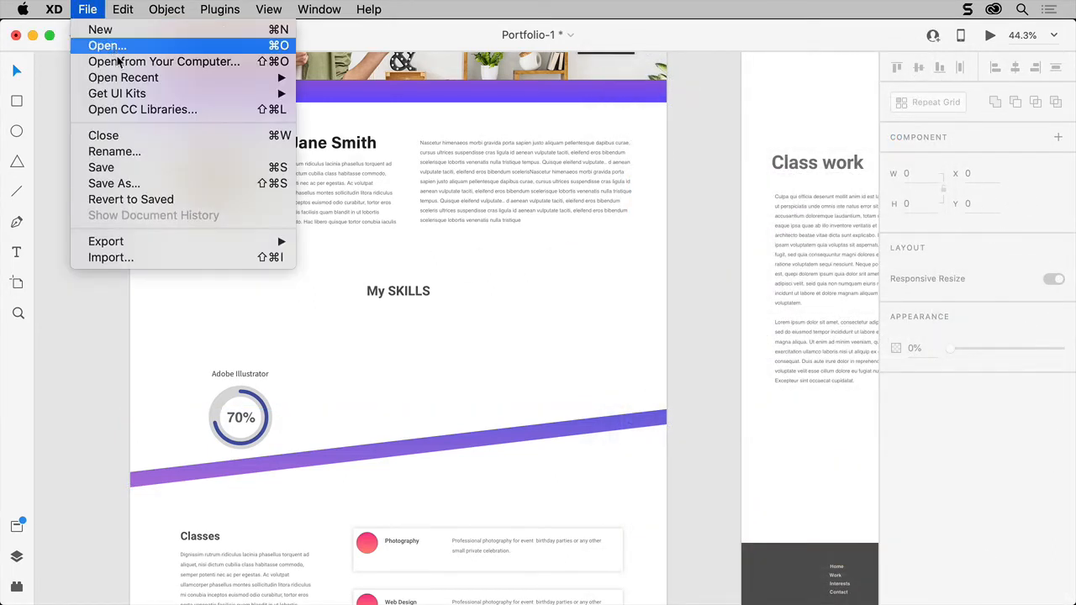
left_click(149, 183)
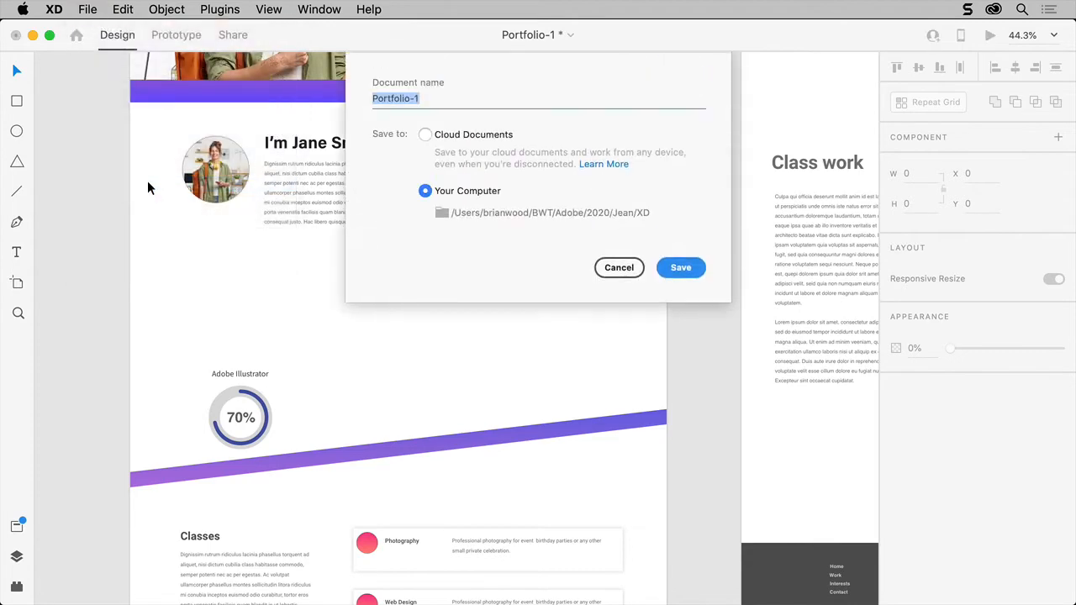
left_click(425, 135)
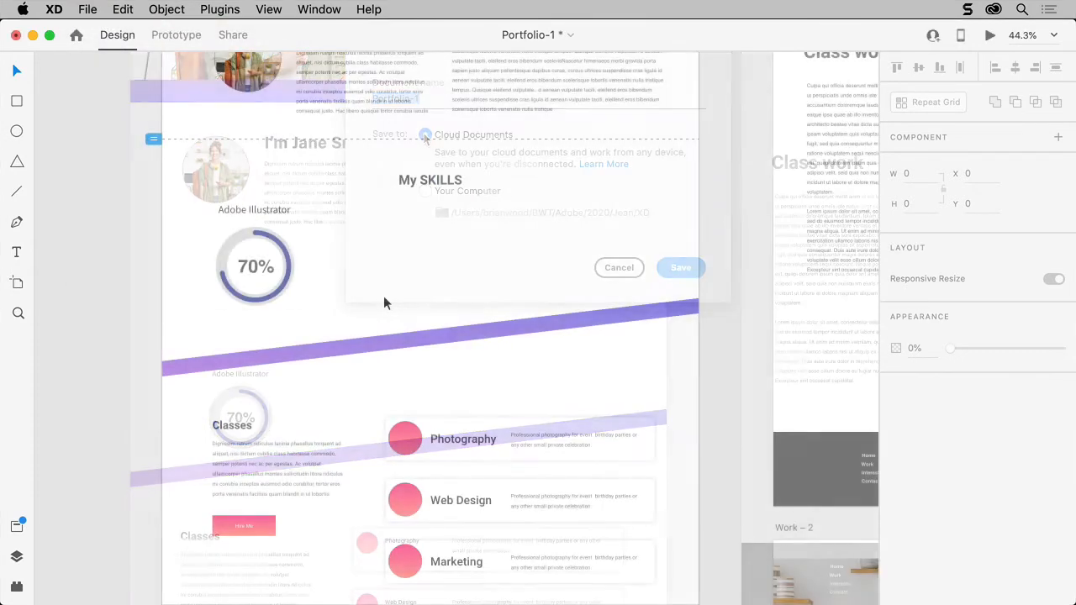
Step: Turn the Adobe Illustrator 70% chart into a Repeat Grid of five across and widen the gaps to a total width of 1233.01
left_click(288, 269)
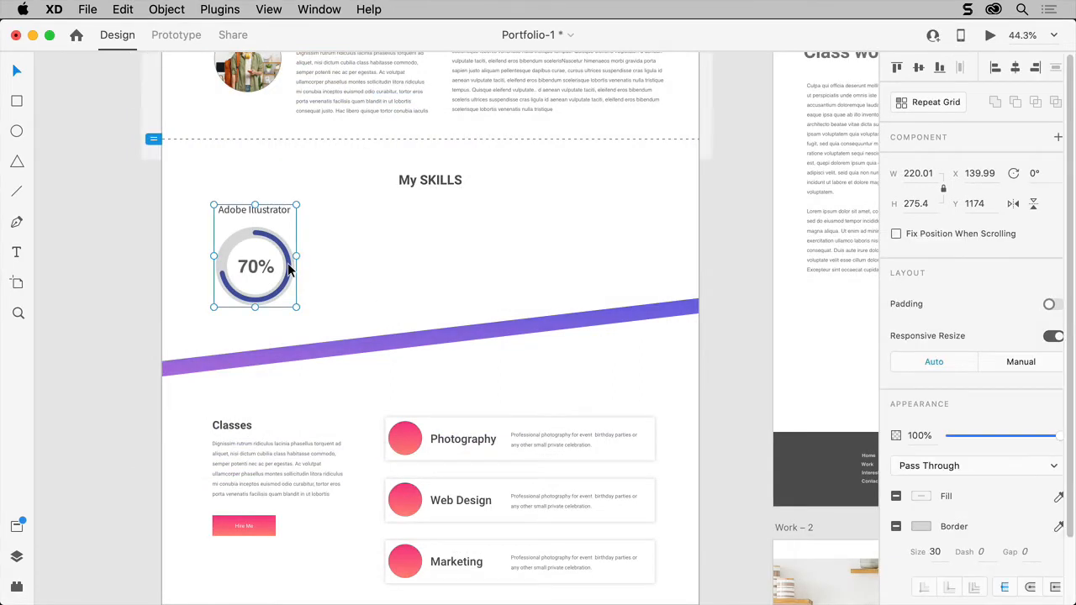
left_click(923, 101)
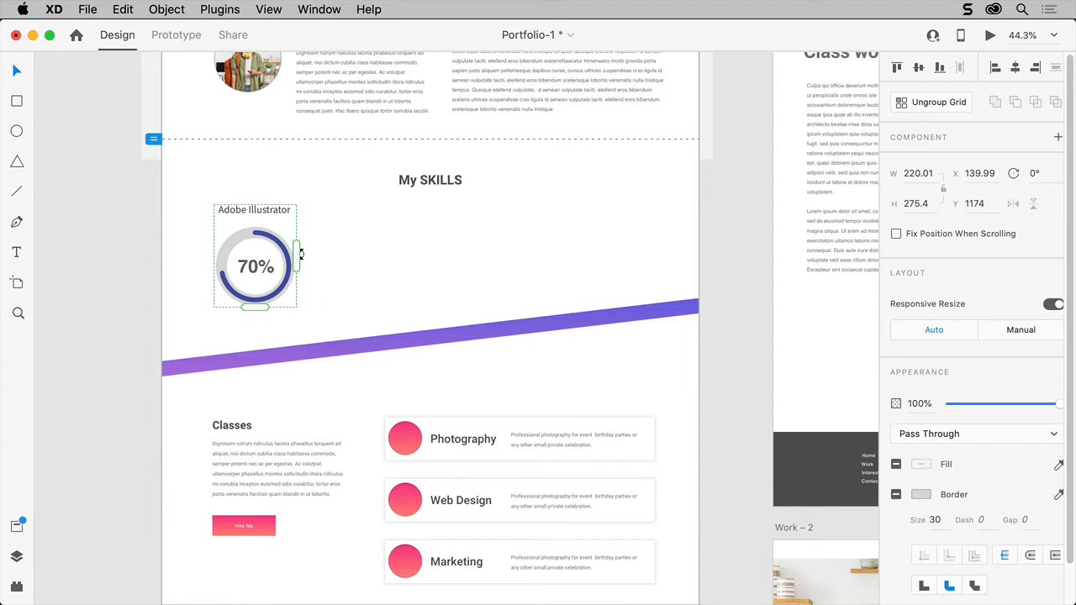
left_click_drag(300, 254, 660, 246)
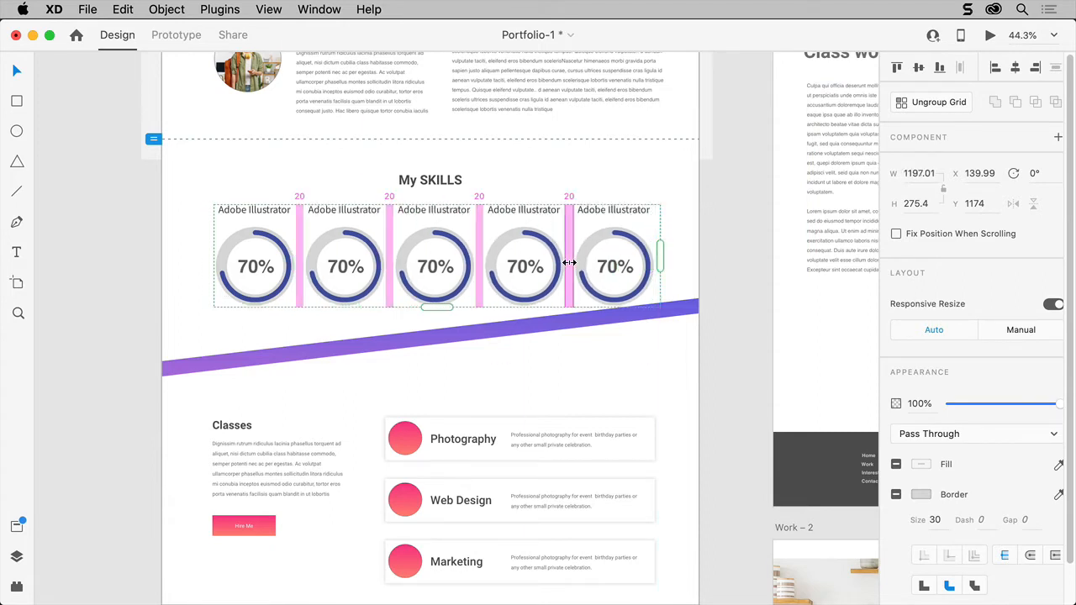
left_click_drag(570, 263, 578, 263)
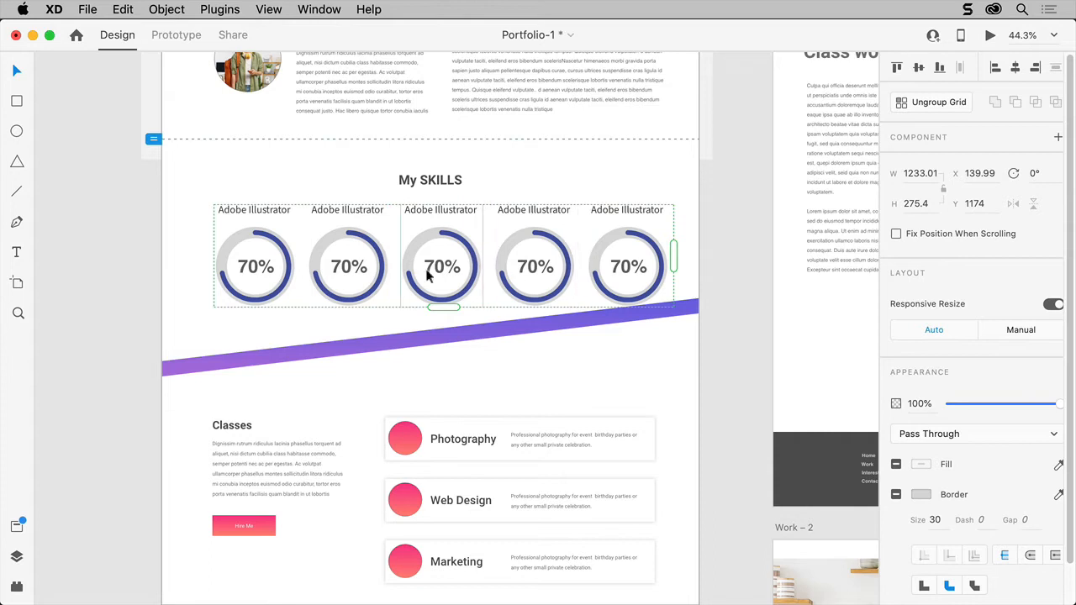
Step: Change the percentage text in the second skill chart of the repeat grid to 90%
double_click(359, 270)
double_click(346, 266)
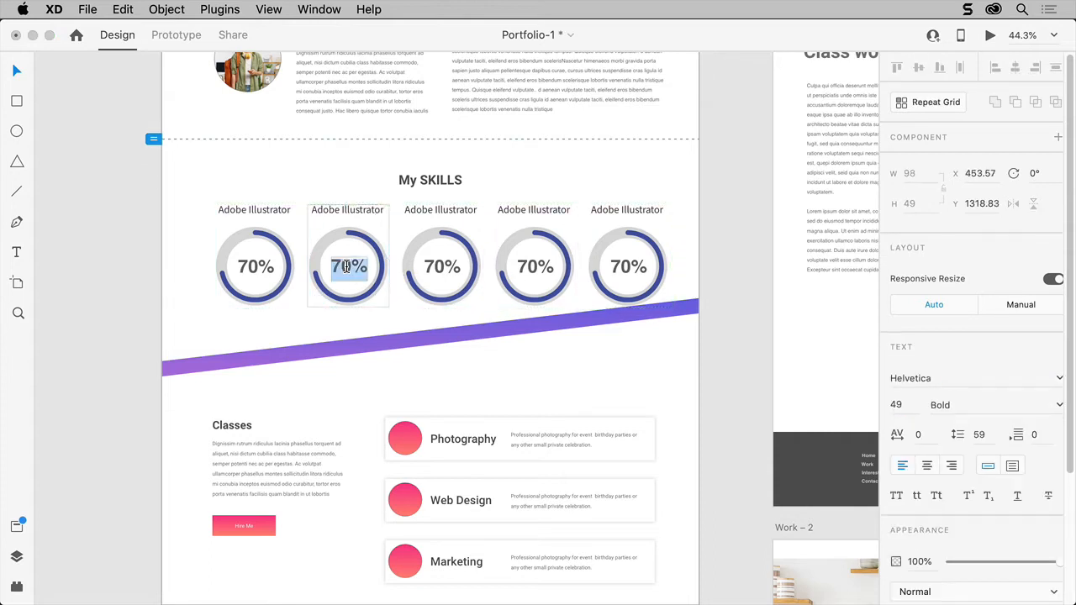
type("90")
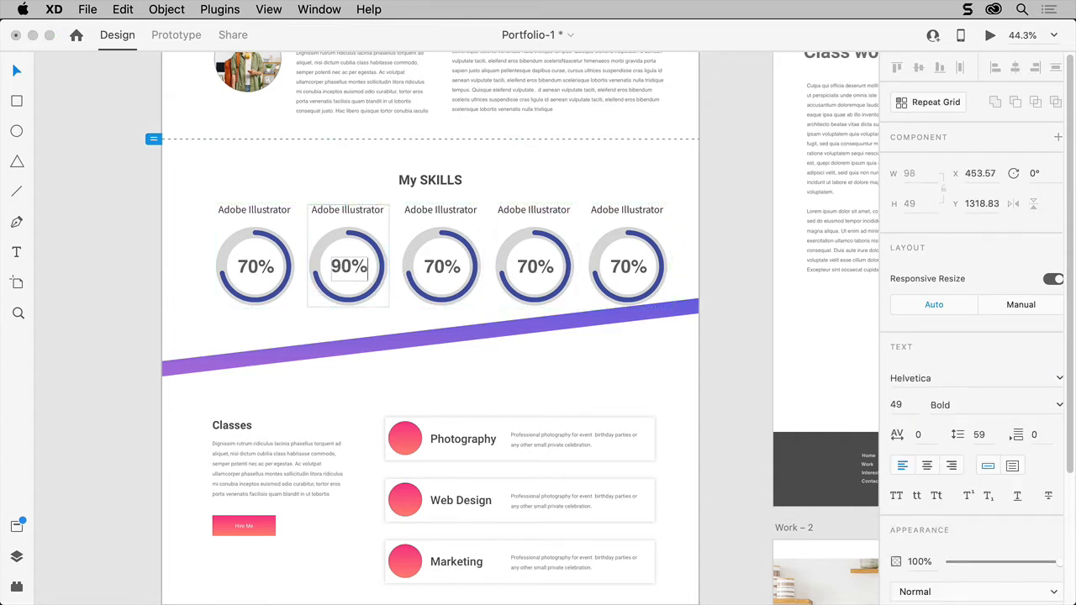
key("Escape")
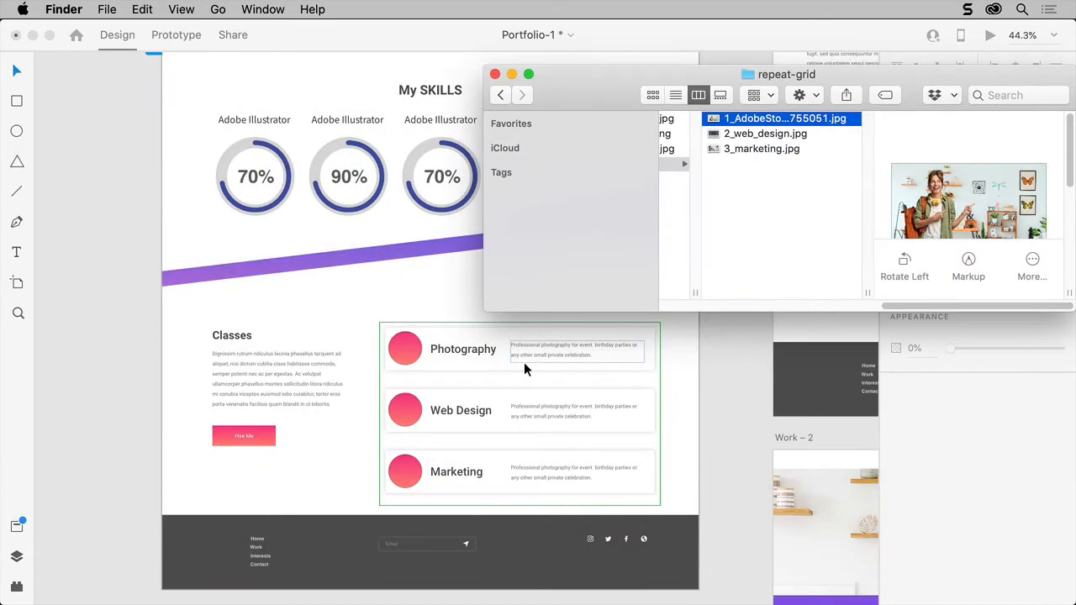
Step: Fill the circles of the Photography, Web Design and Marketing cards with the three images from Finder's repeat-grid folder
left_click(776, 149, "shift")
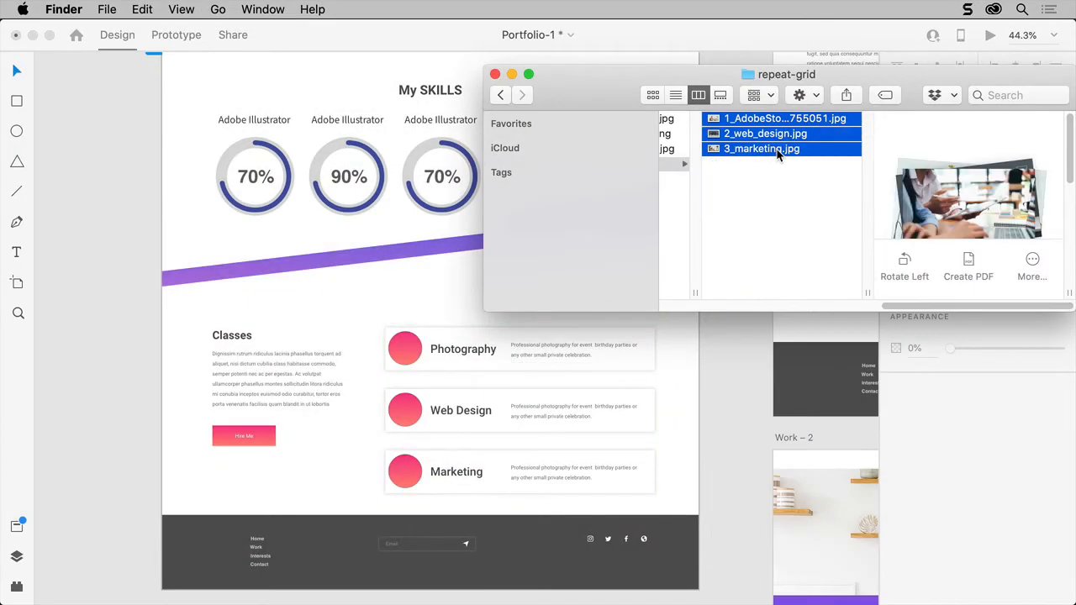
left_click_drag(776, 149, 415, 353)
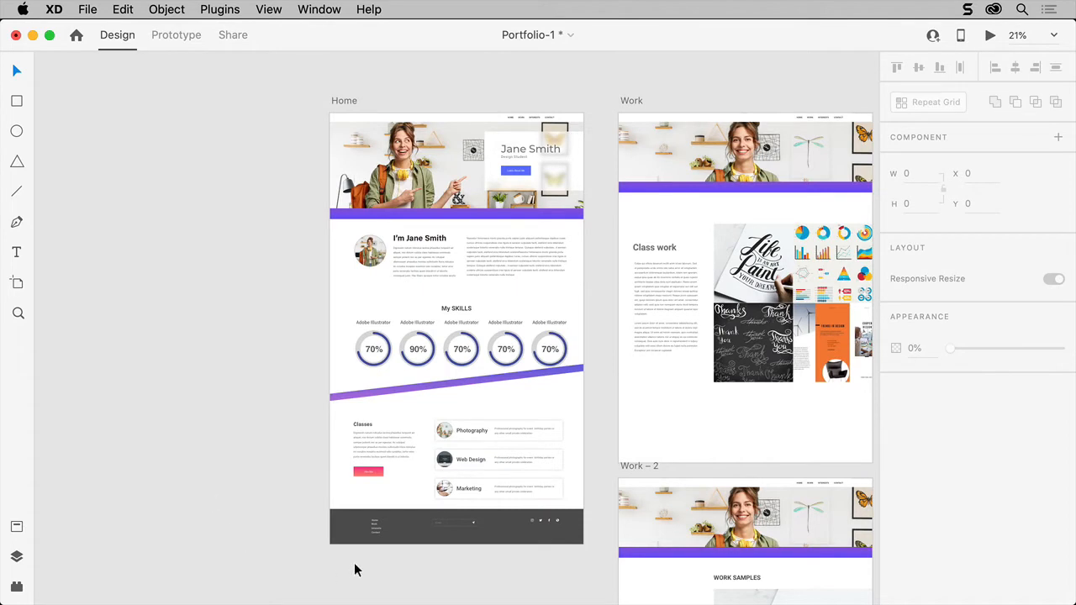
Step: Make a component in the document assets from all the dark footer elements on the Home artboard
left_click(15, 530)
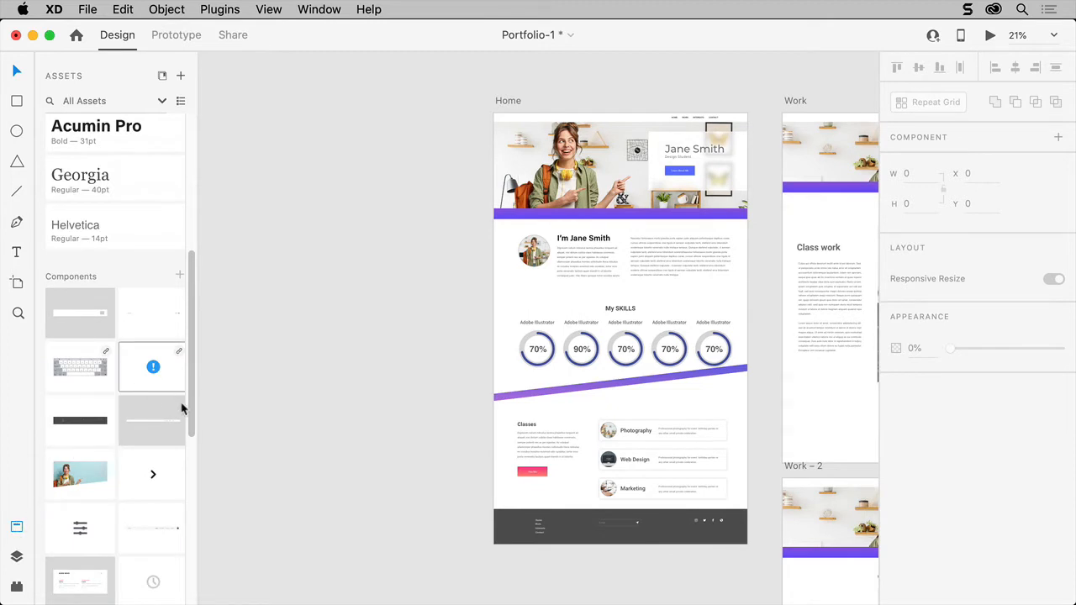
left_click_drag(450, 512, 741, 572)
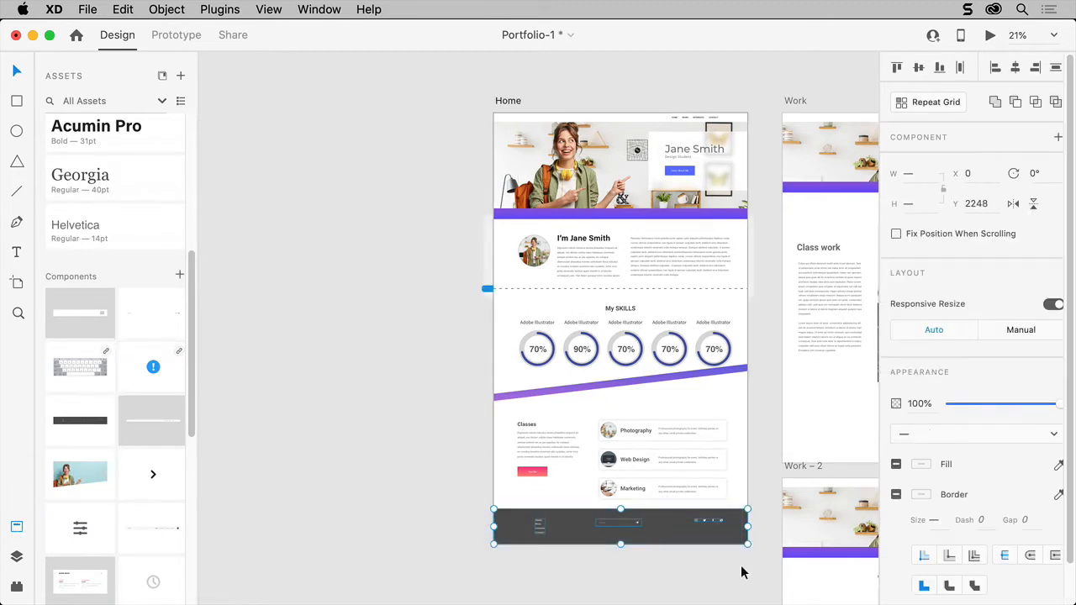
left_click(179, 275)
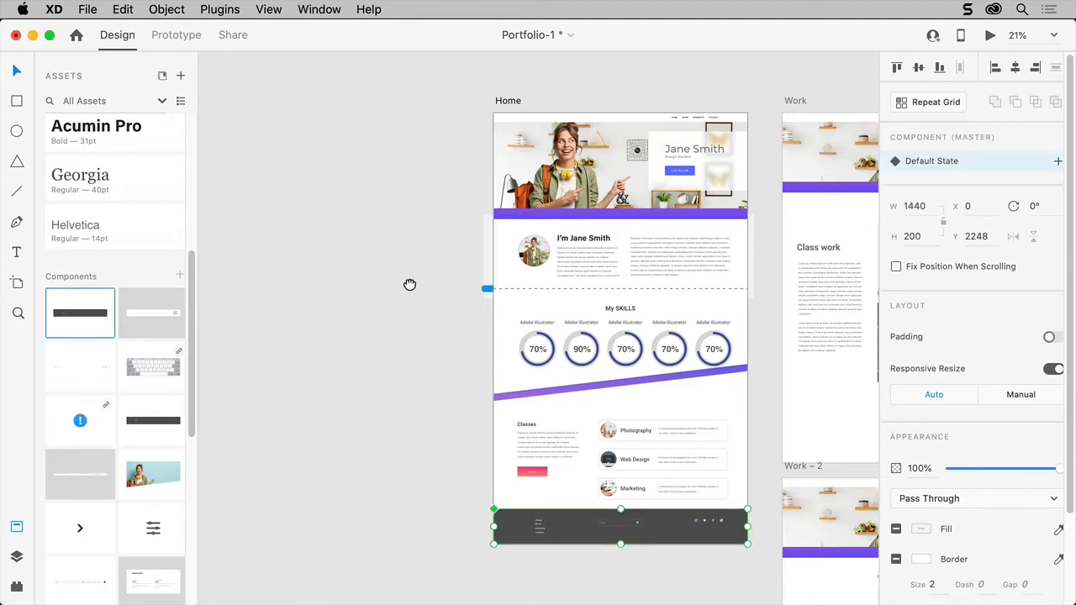
Step: Place the footer component on the Work artboard, aligned to its bottom edge and centred horizontally
left_click_drag(409, 284, 179, 283)
left_click(95, 311)
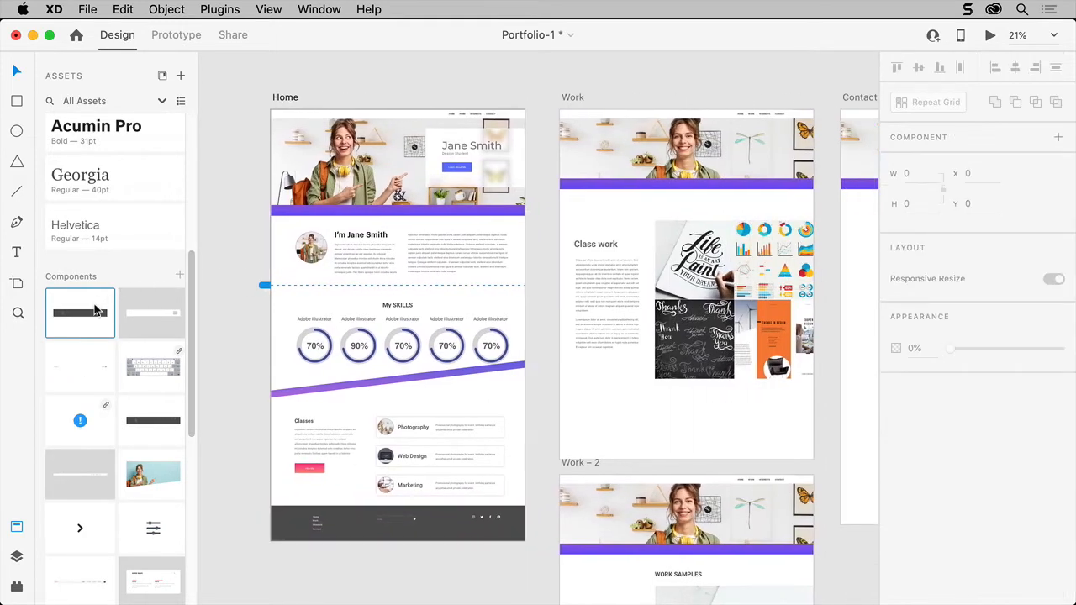
left_click_drag(95, 311, 695, 418)
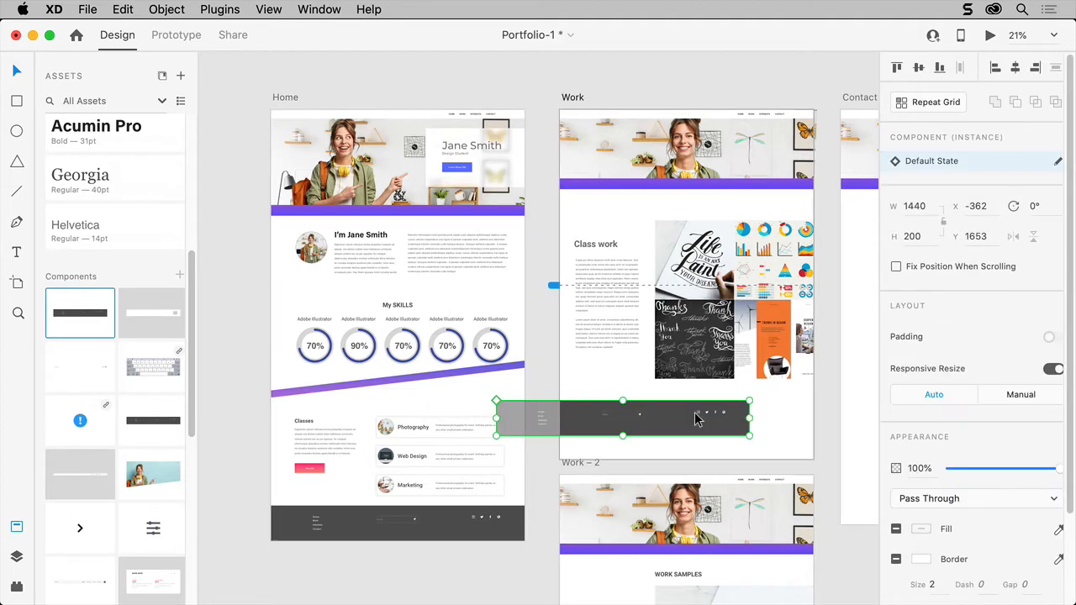
left_click(939, 67)
left_click(1014, 68)
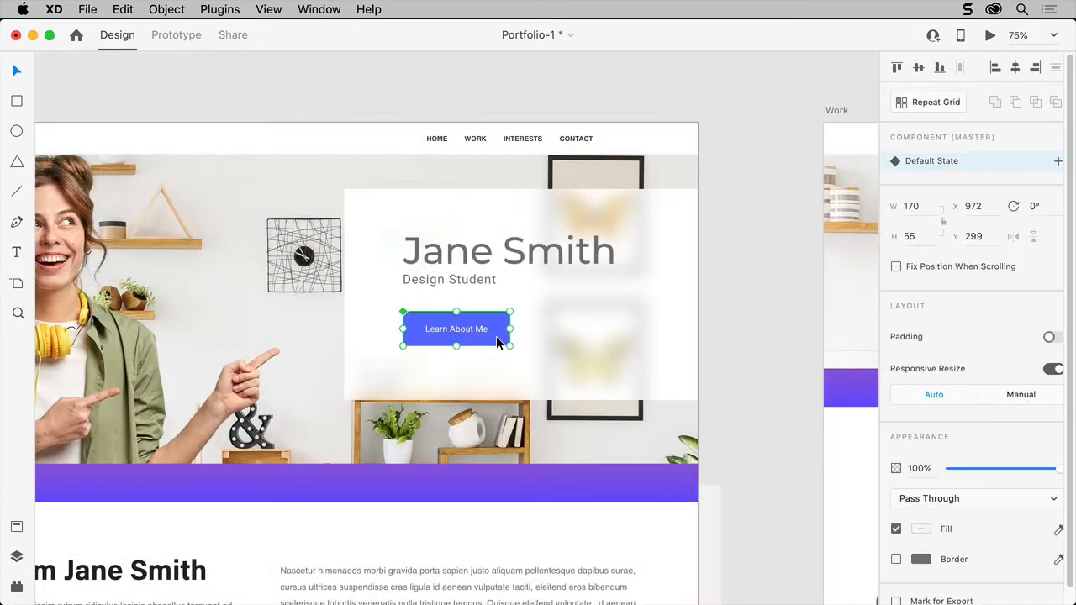
Step: Add a state named Hover State to the "Learn About Me" button component on the Home artboard
left_click(1058, 161)
left_click(992, 196)
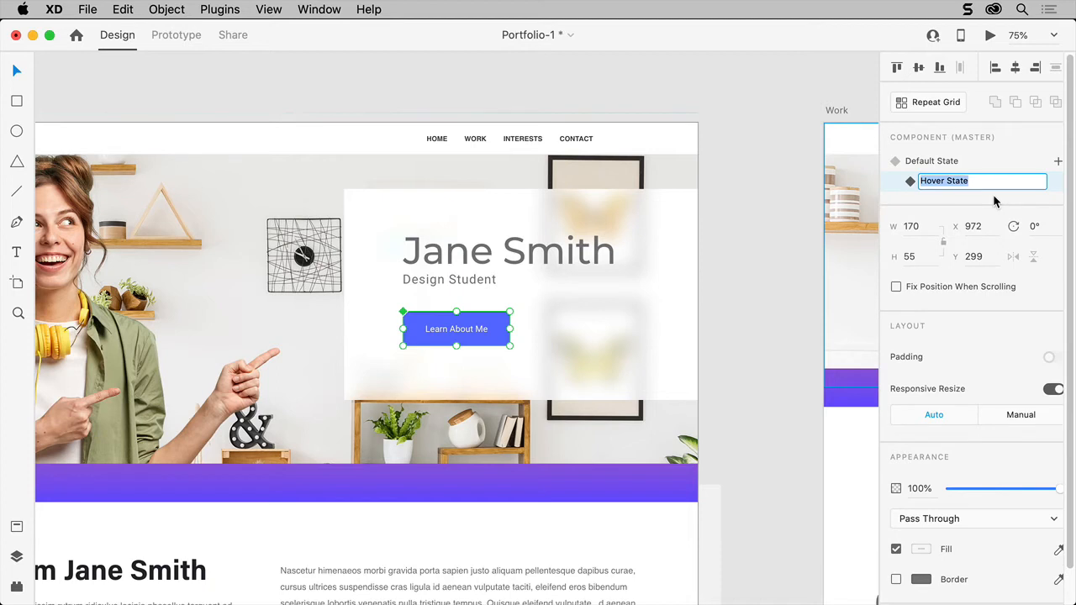
key("Return")
Step: Set the button rectangle's fill to #151E62 in the Hover State and compare it with the Default State
double_click(456, 329)
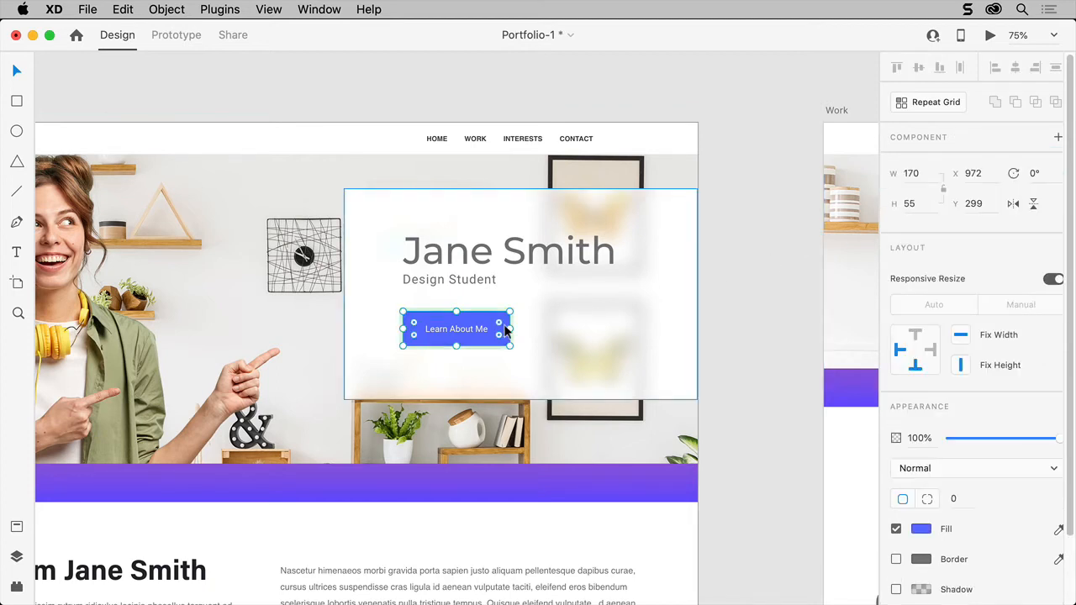
left_click(922, 529)
left_click(823, 480)
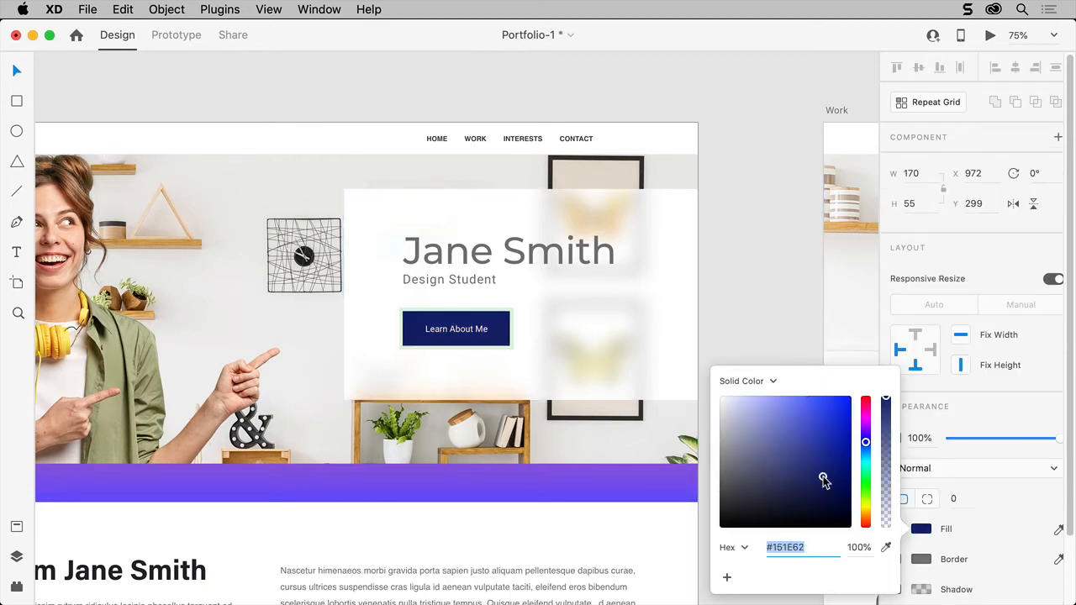
key("Escape")
key("Escape")
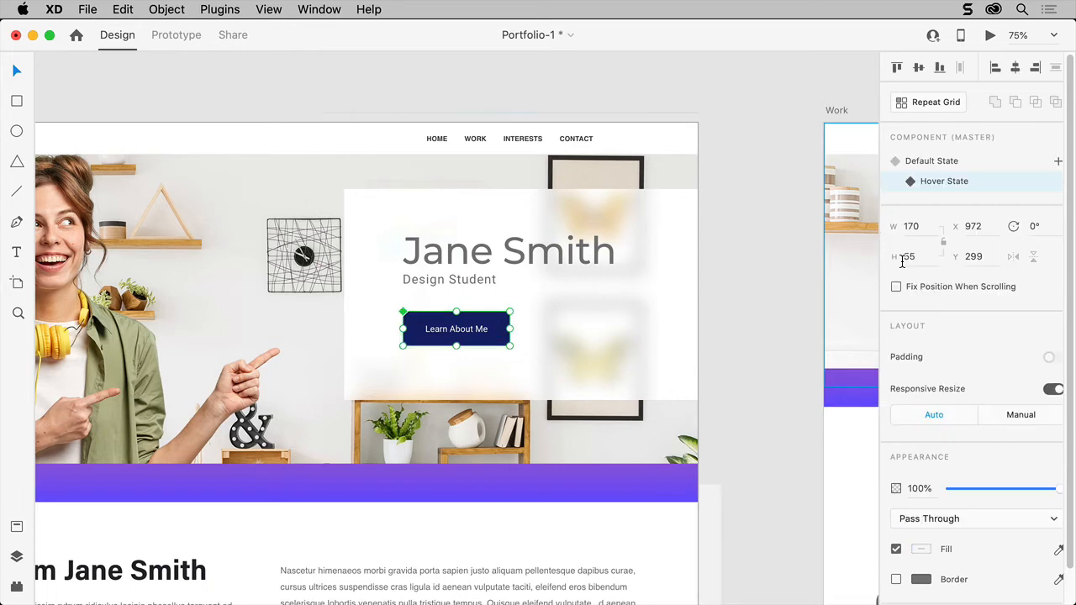
left_click(928, 162)
left_click(933, 183)
Step: Duplicate the "Contact – tablet" artboard and rename the copy "Contact – phone"
key("super+0")
left_click(430, 101)
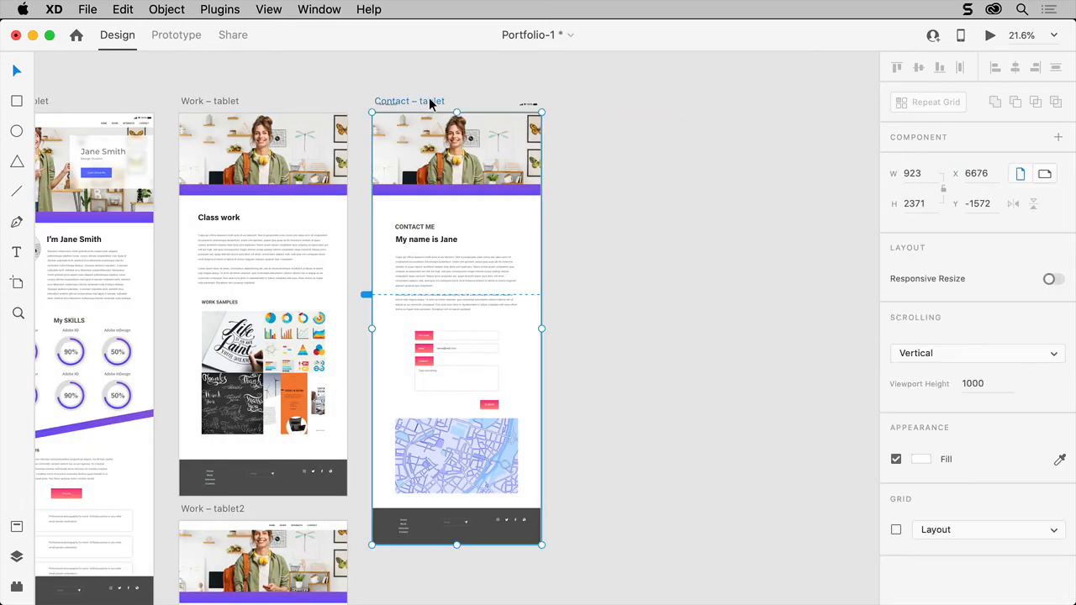
key("super+d")
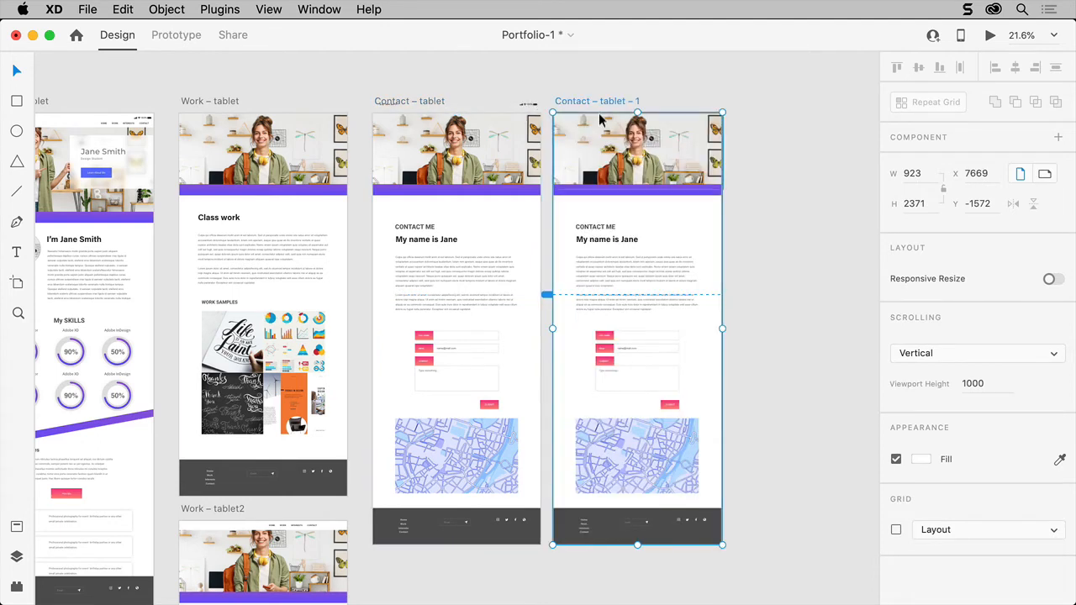
double_click(616, 103)
left_click_drag(600, 101, 658, 101)
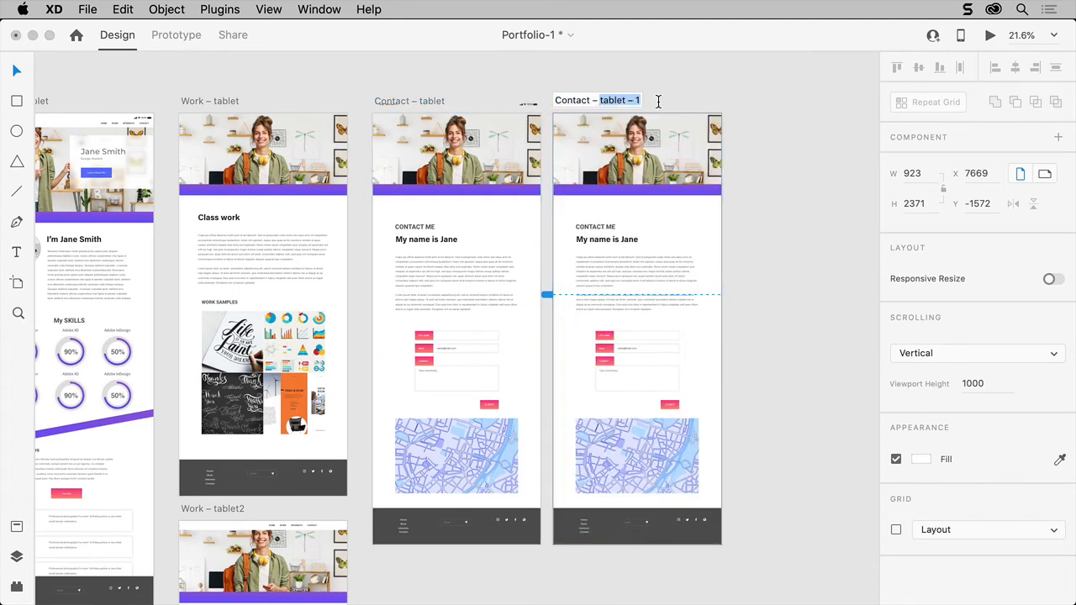
type("phone")
key("Return")
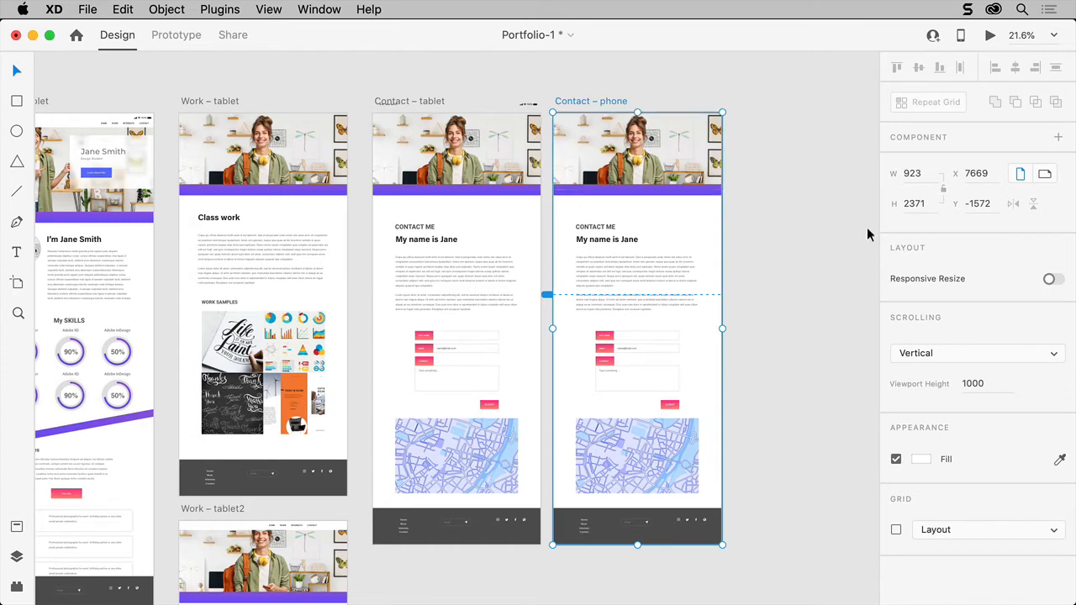
Step: Turn on Responsive Resize for the "Contact – phone" artboard, try narrowing it to 526 wide, and undo the narrowing
left_click(1047, 279)
left_click_drag(722, 330, 649, 327)
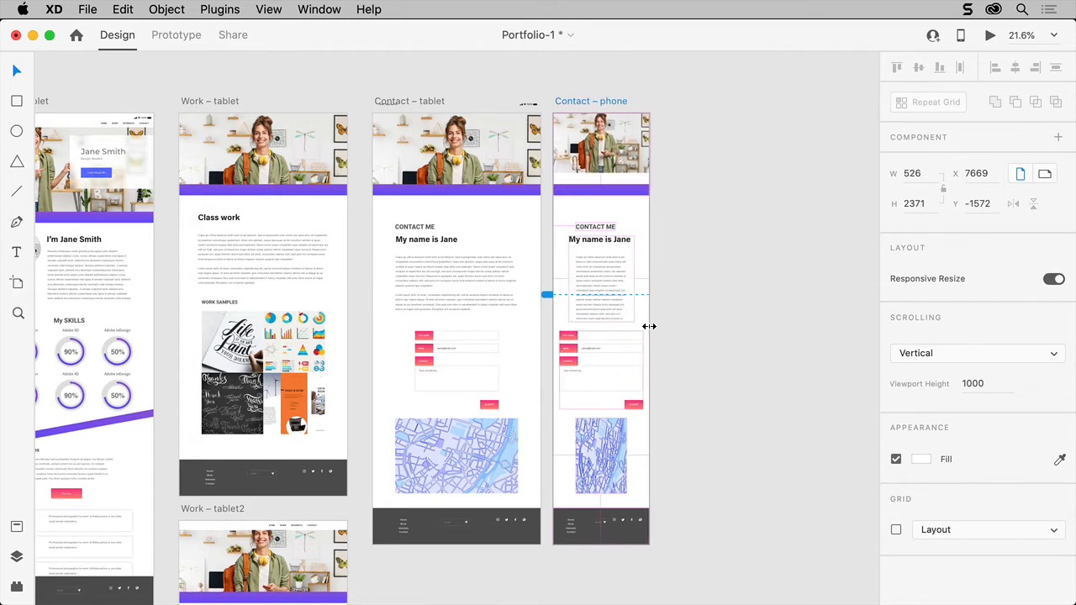
left_click_drag(649, 326, 648, 326)
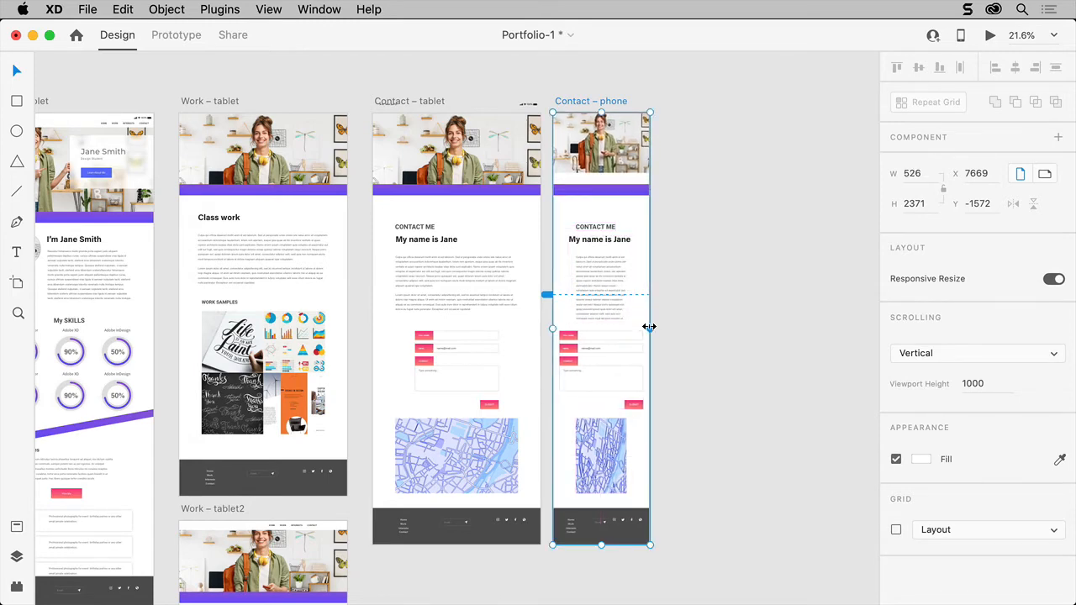
key("super+z")
Step: Switch the "Contact – phone" header image group to Manual responsive resizing and toggle its Fix Width and Fix Height constraints
left_click(696, 161)
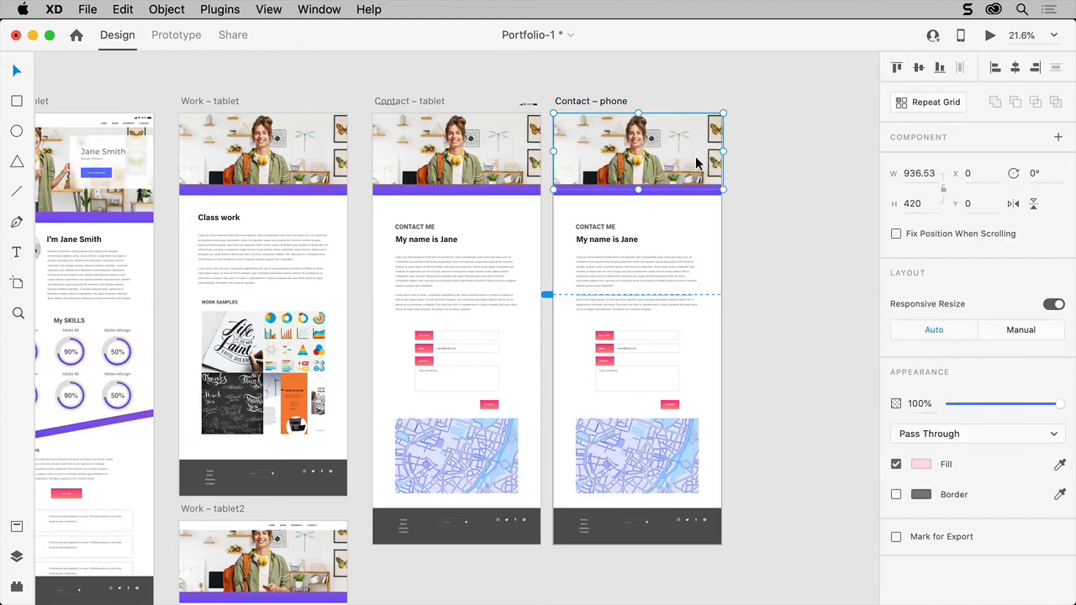
left_click(1001, 332)
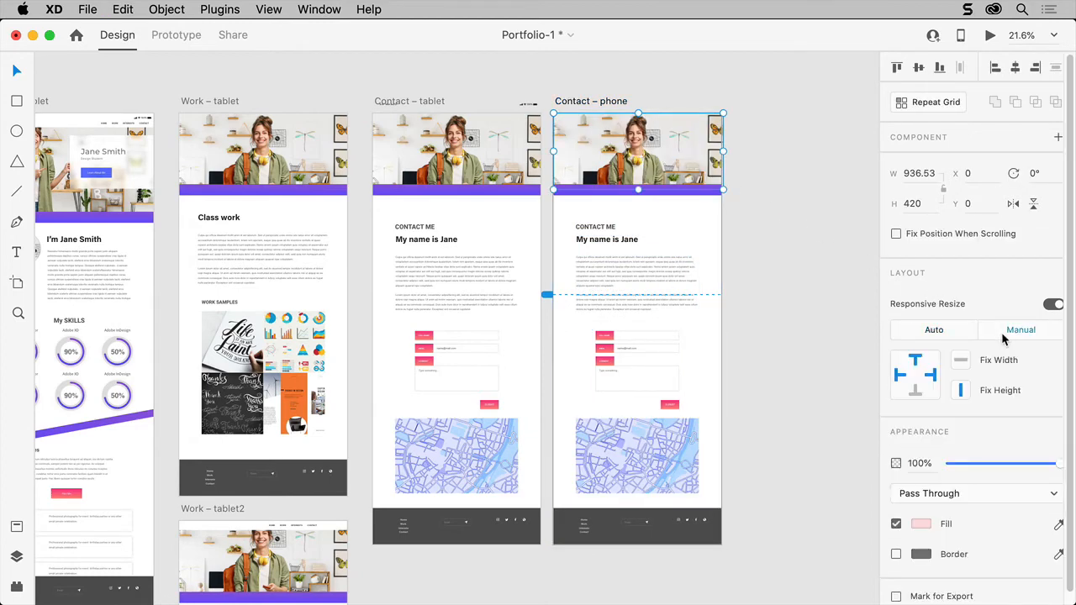
left_click(961, 362)
left_click(960, 390)
Step: Narrow the "Contact – phone" artboard from its right edge using the header's manual constraints
left_click(613, 103)
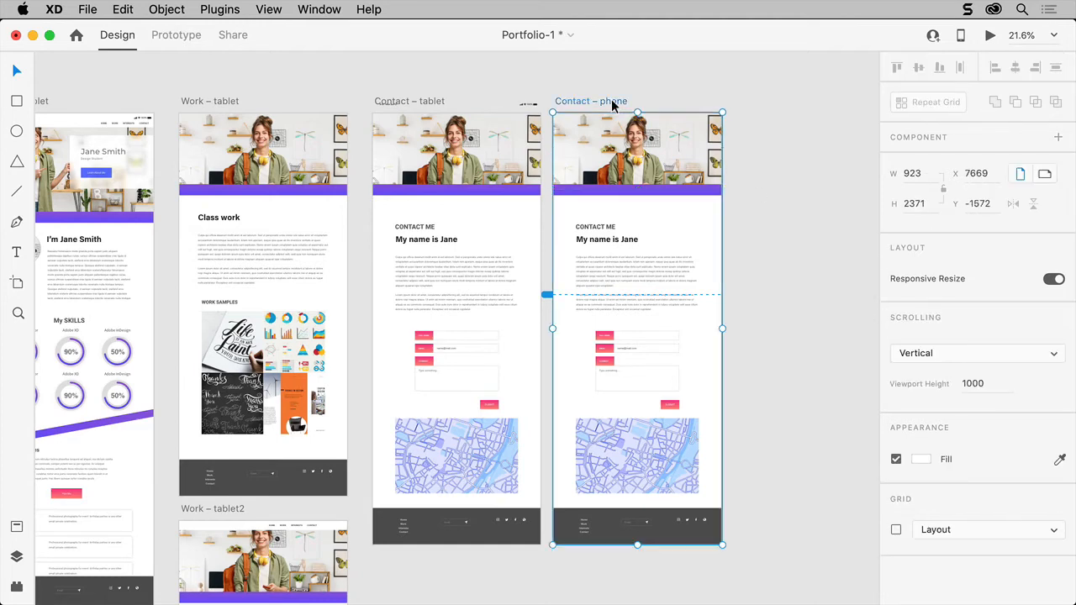
left_click_drag(722, 328, 661, 331)
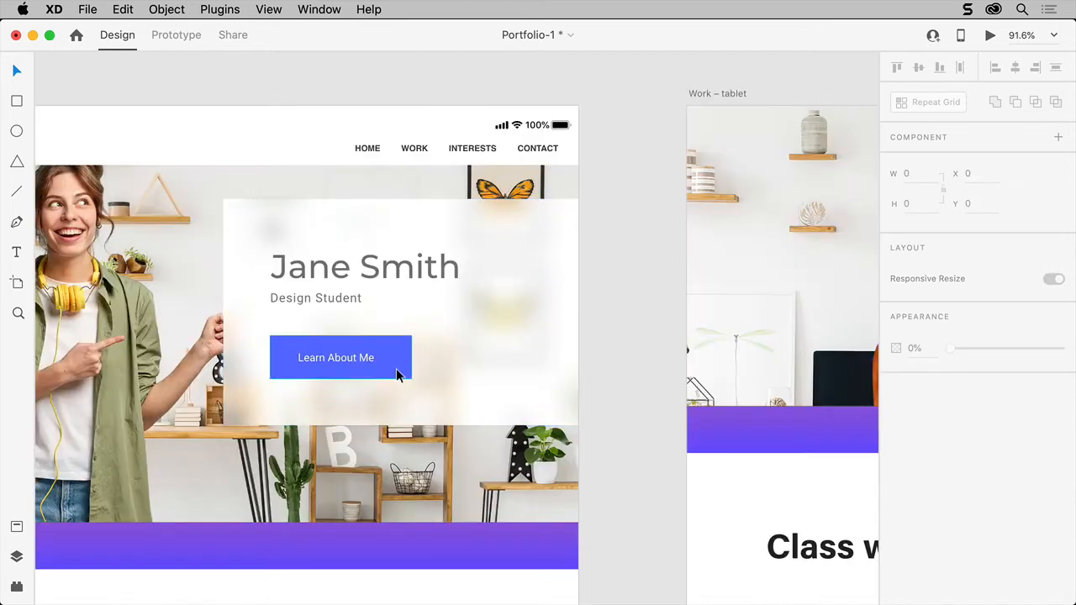
Step: Turn on Padding for the tablet home artboard's "Learn About Me" button and set its right padding to 36
left_click(397, 373)
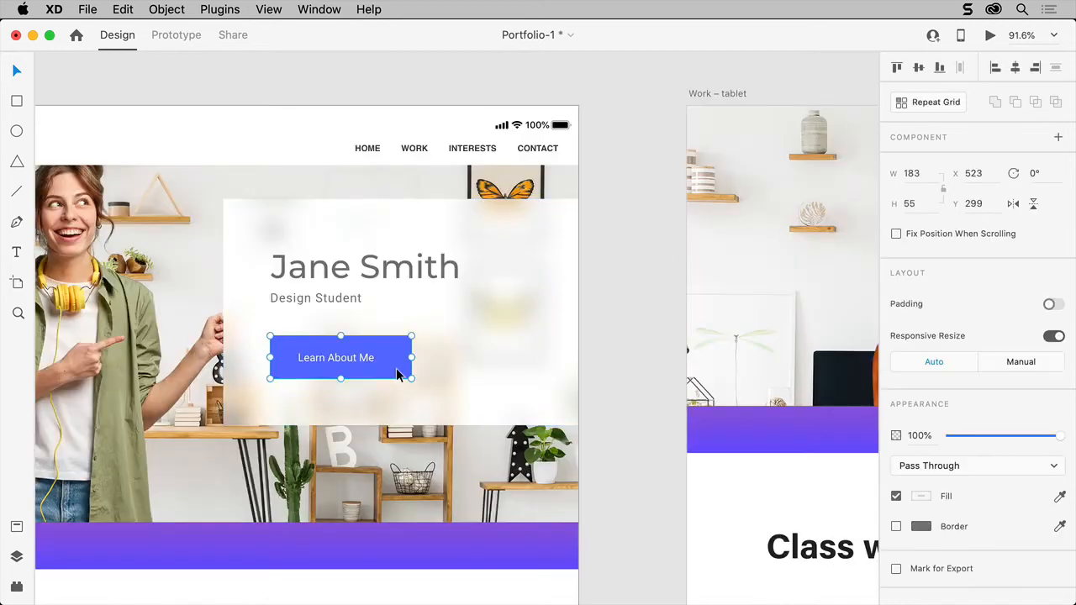
left_click(1052, 305)
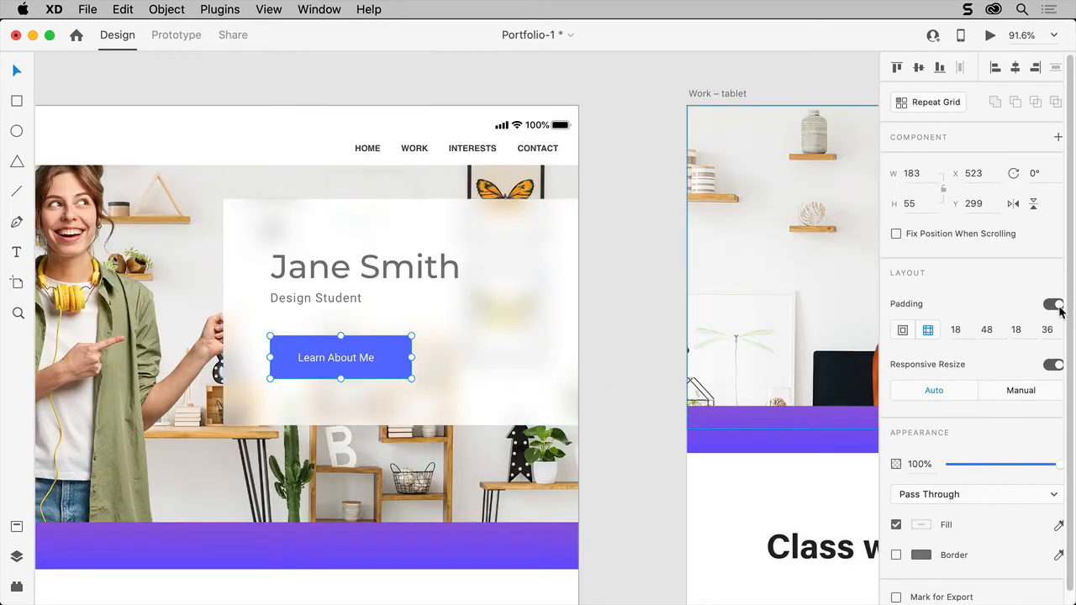
left_click(992, 329)
type("36")
key("Return")
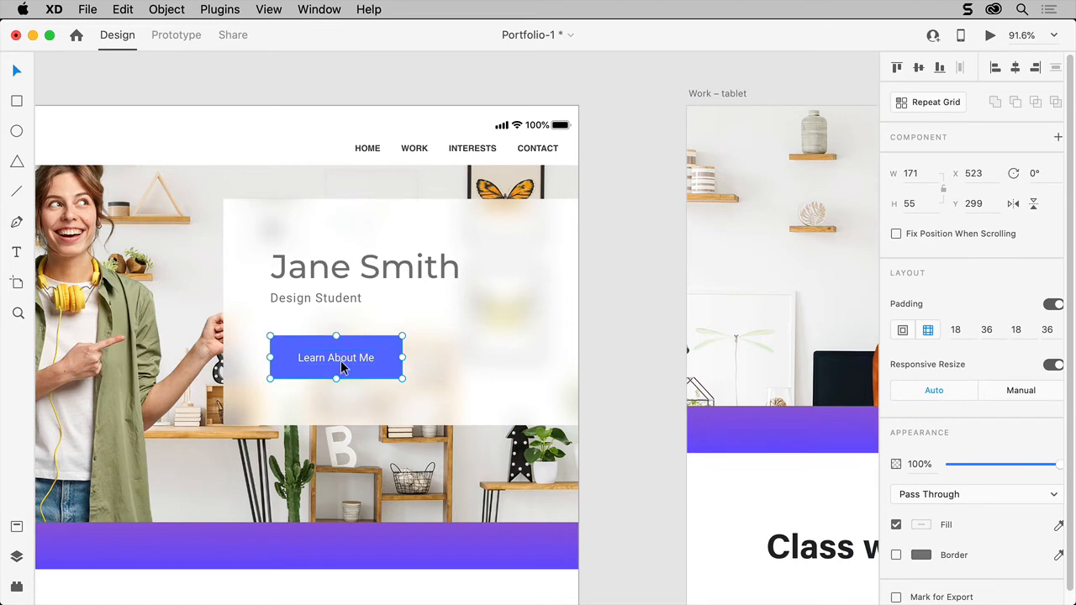
Step: Replace the padded tablet button's "Learn About Me" label with "Read More"
double_click(342, 367)
double_click(341, 363)
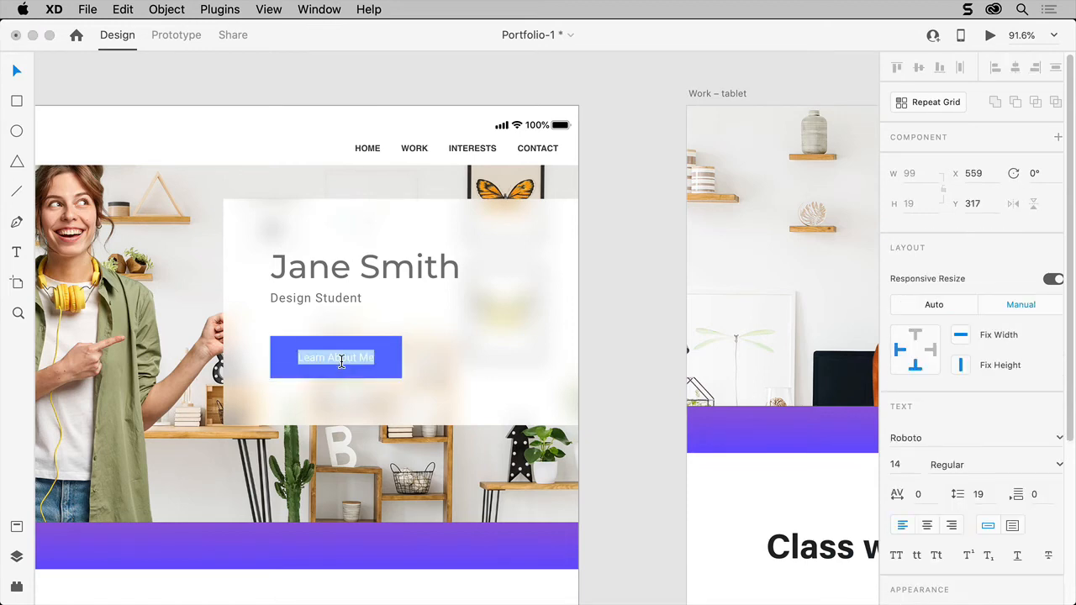
type("Read Mo")
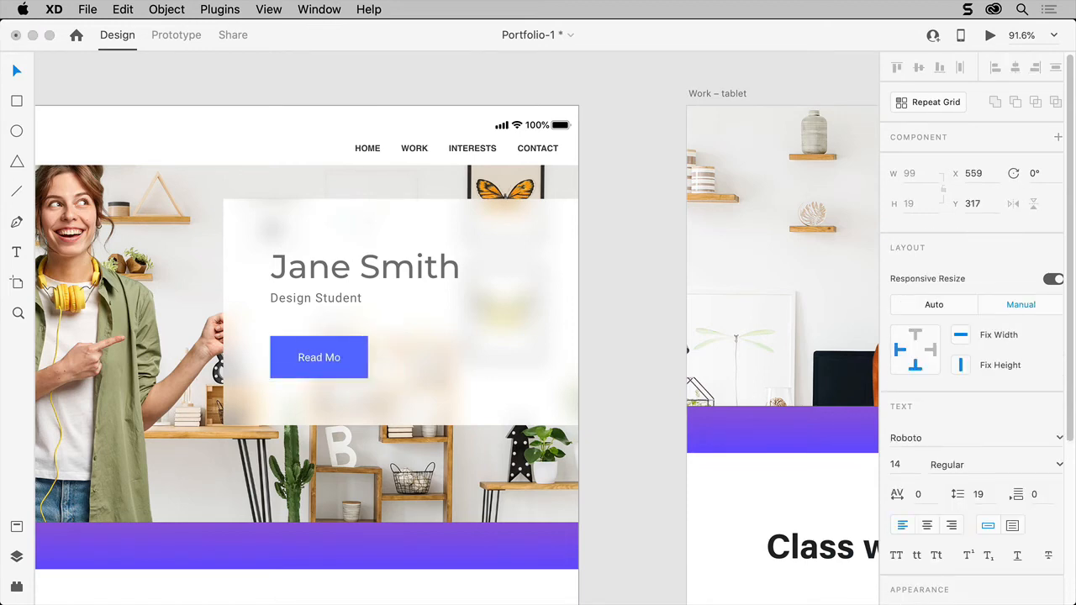
type("re")
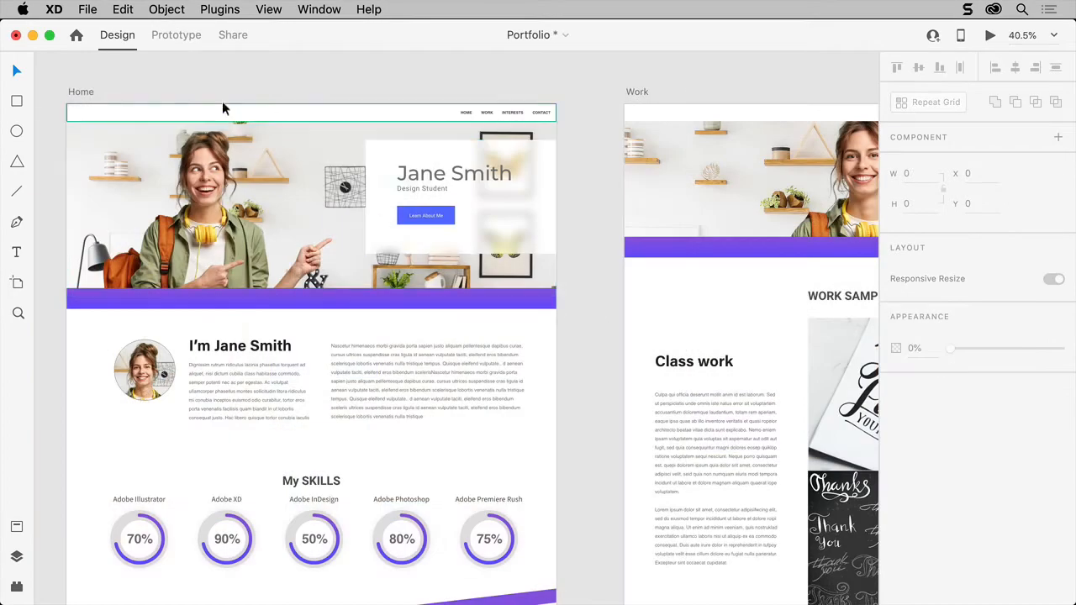
Step: Switch to prototyping and link the Home artboard's "Learn About Me" button to the Work artboard
left_click(177, 34)
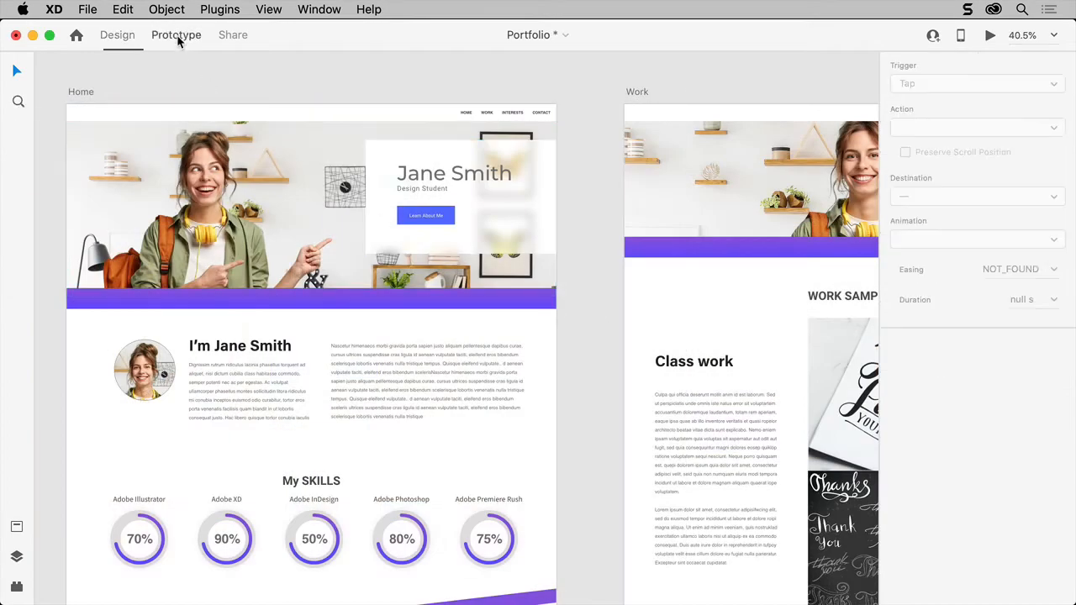
left_click(428, 217)
left_click_drag(458, 216, 719, 310)
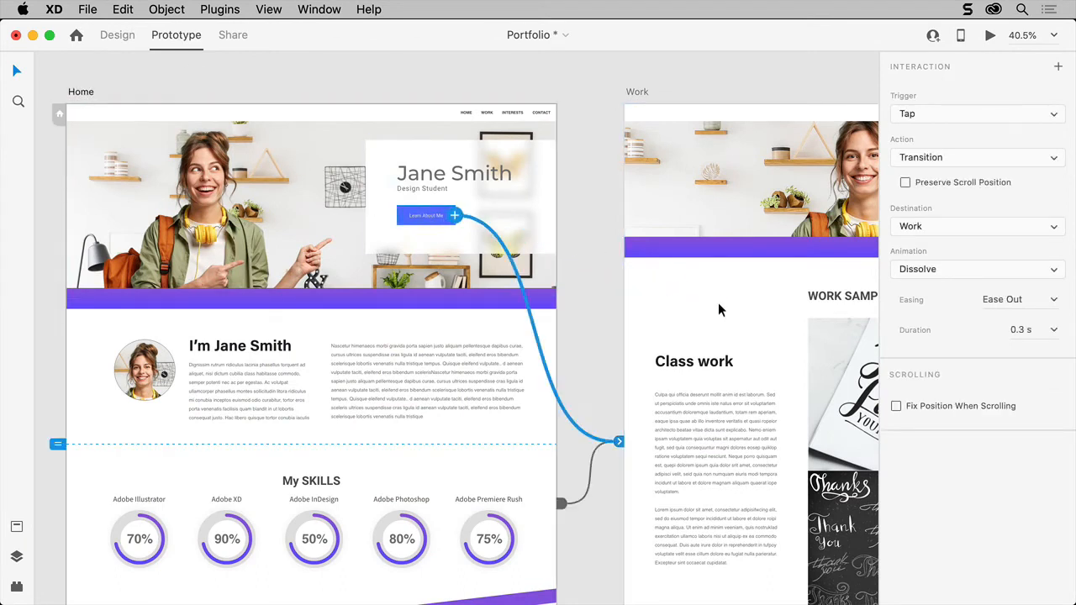
Step: Review the trigger, action and animation choices for the button's interaction with the Work artboard
left_click(1021, 114)
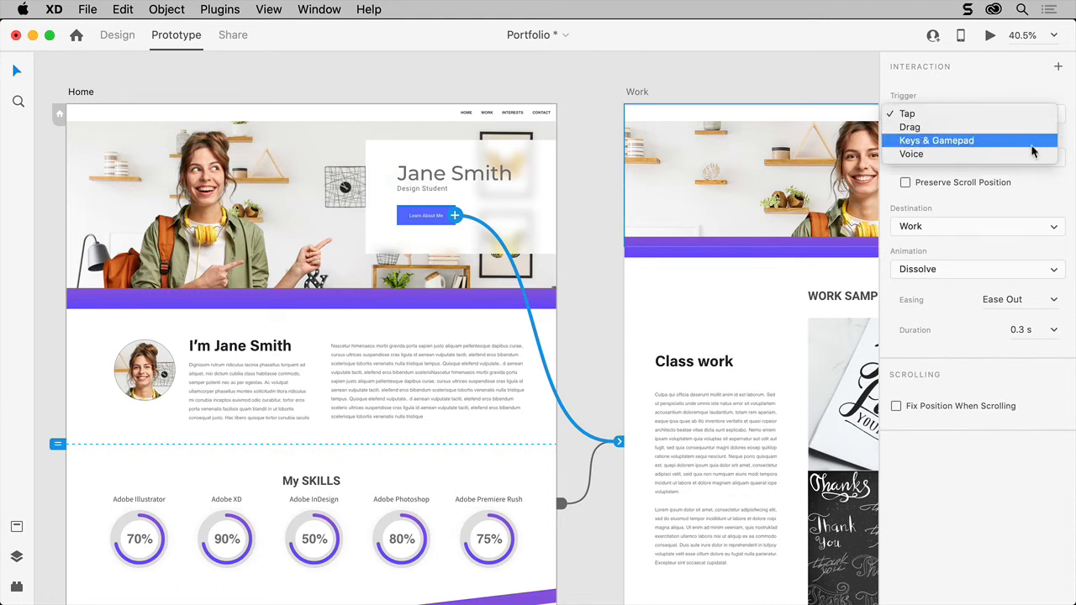
key("Escape")
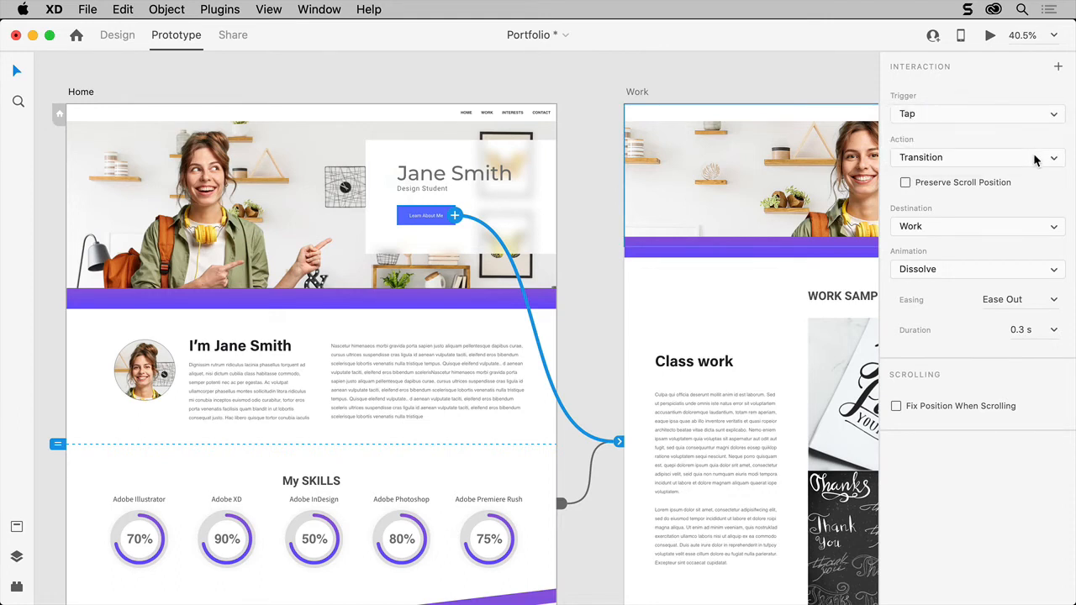
left_click(1036, 160)
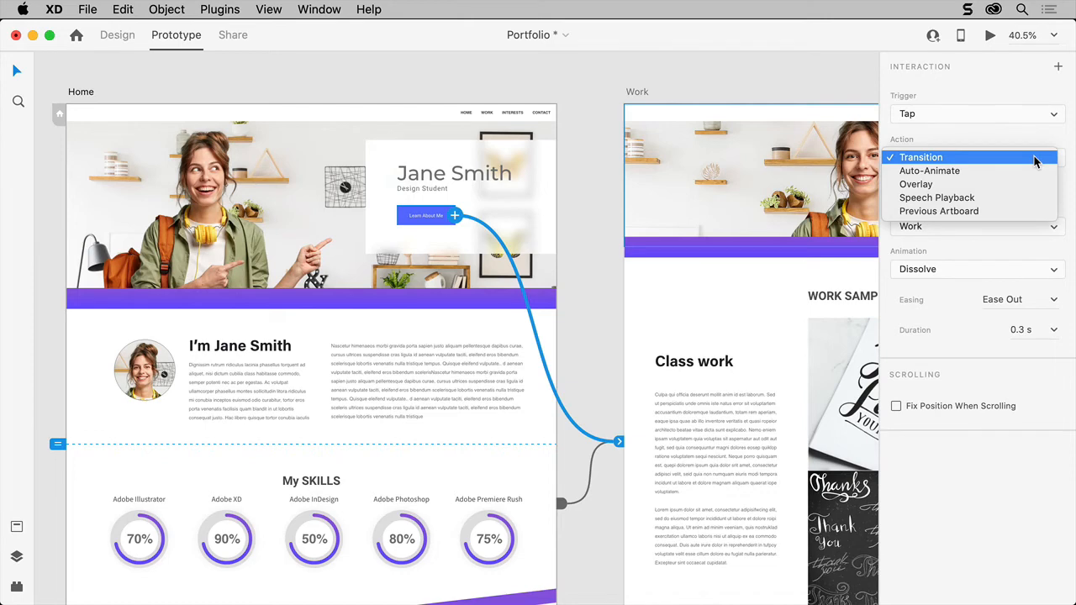
left_click(1035, 159)
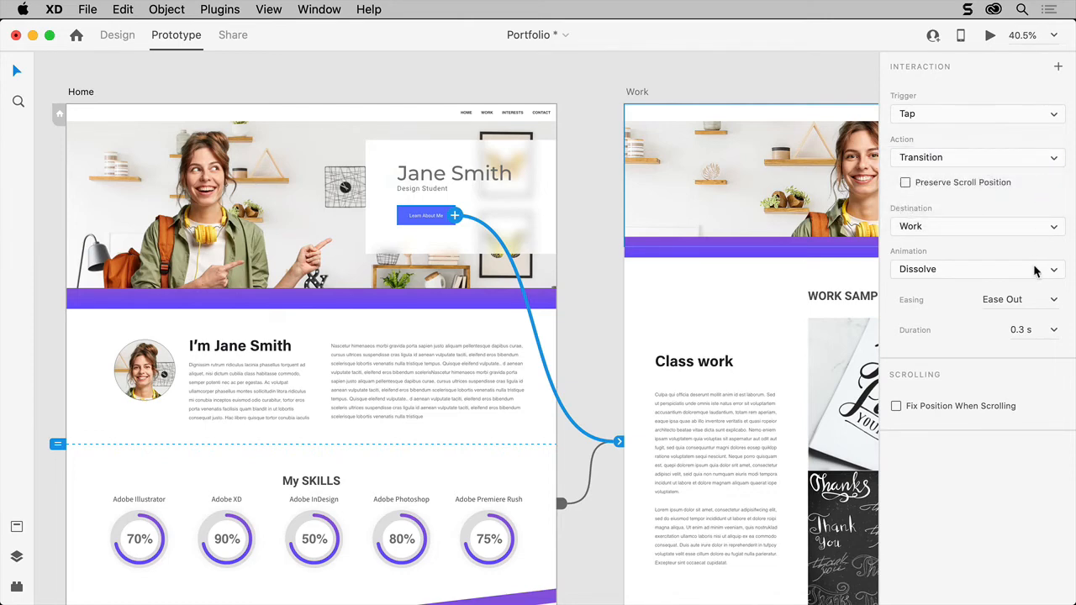
left_click(1036, 269)
left_click(1023, 293)
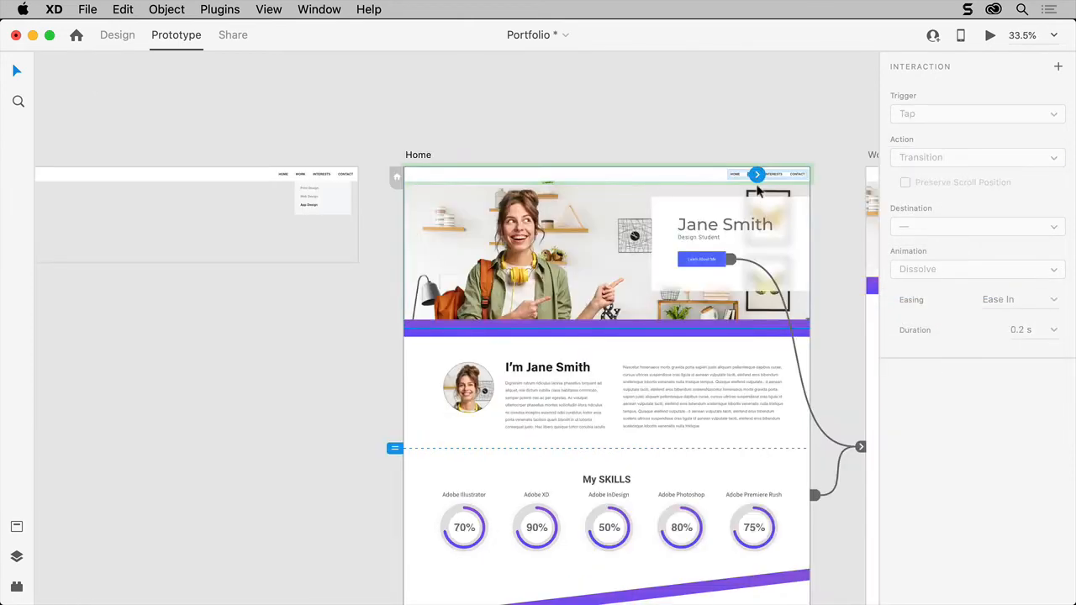
Step: Link the Home artboard's navigation links to Desktop Overlay using the Overlay action with a Dissolve animation
left_click_drag(756, 174, 323, 236)
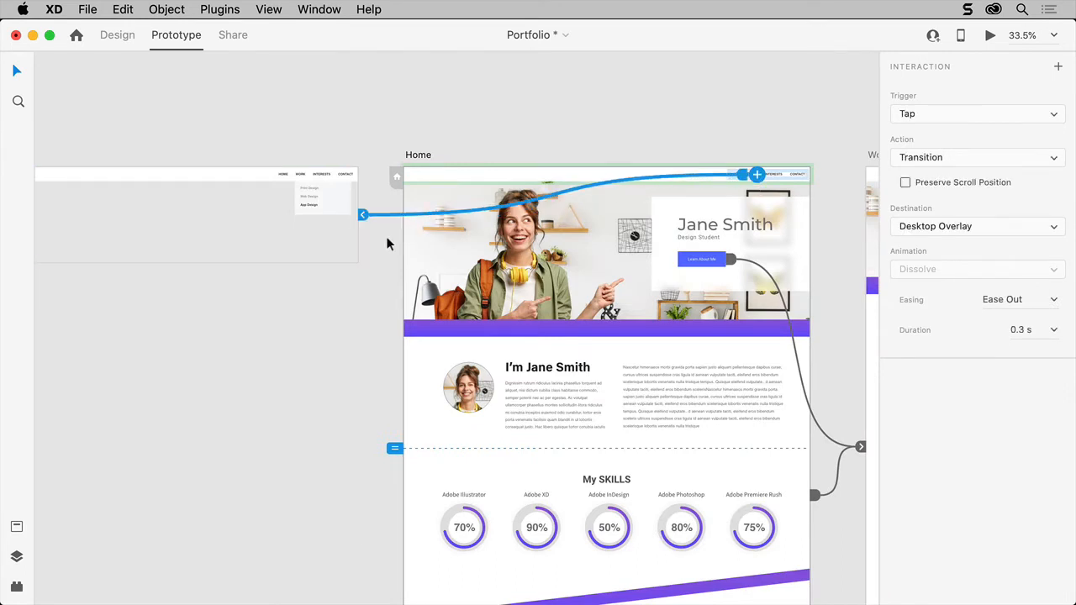
left_click(979, 158)
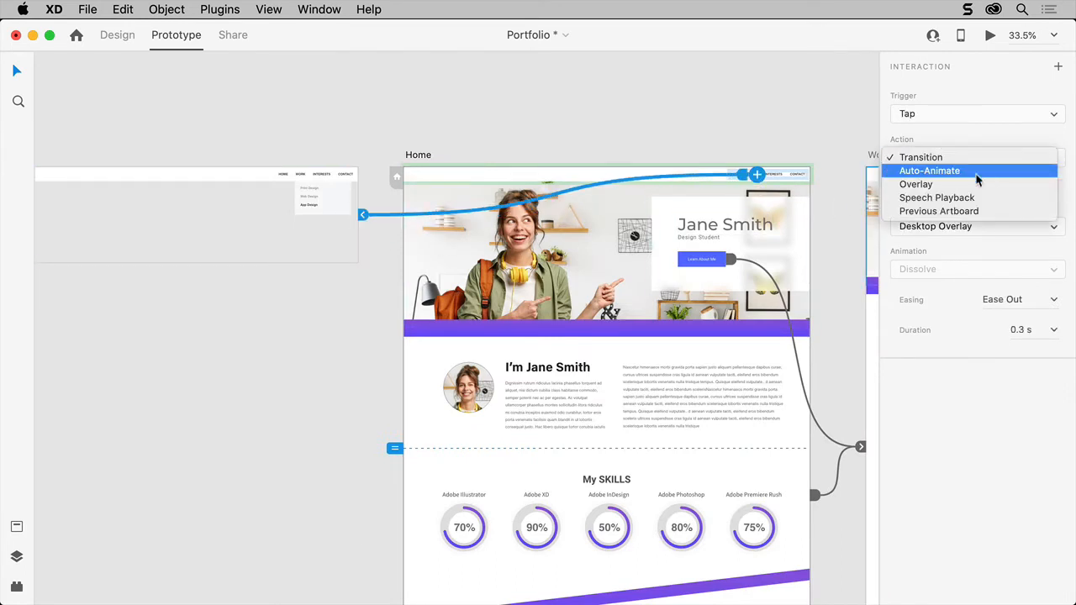
left_click(915, 184)
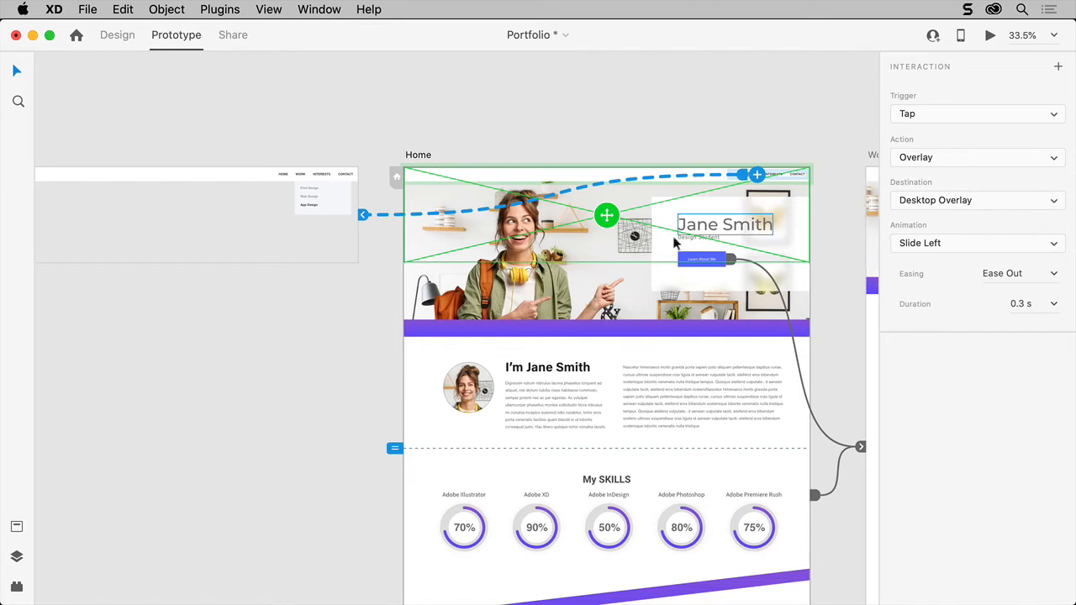
left_click(933, 245)
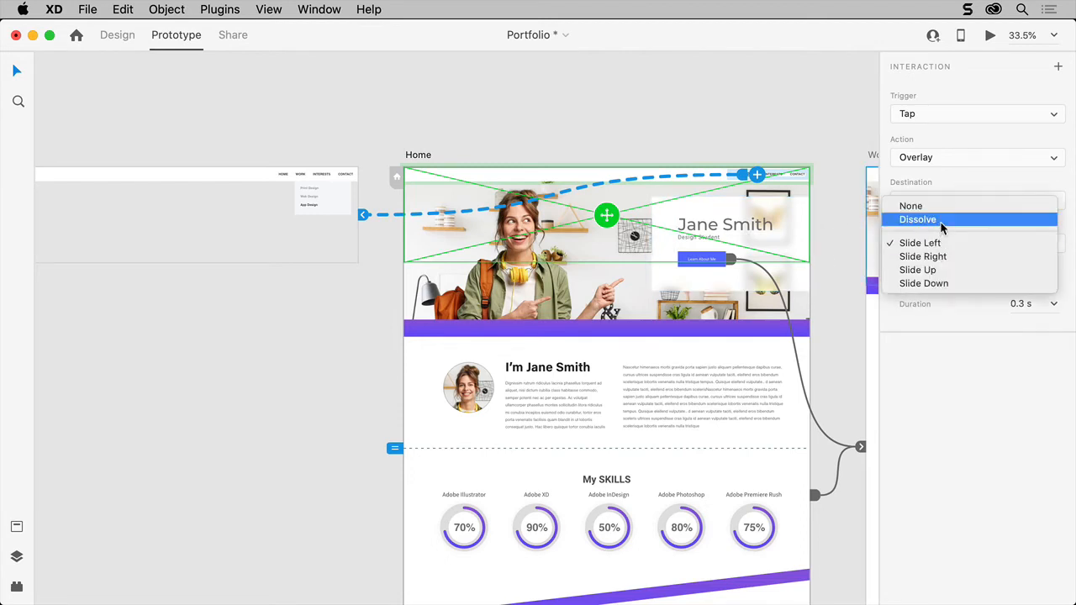
left_click(942, 223)
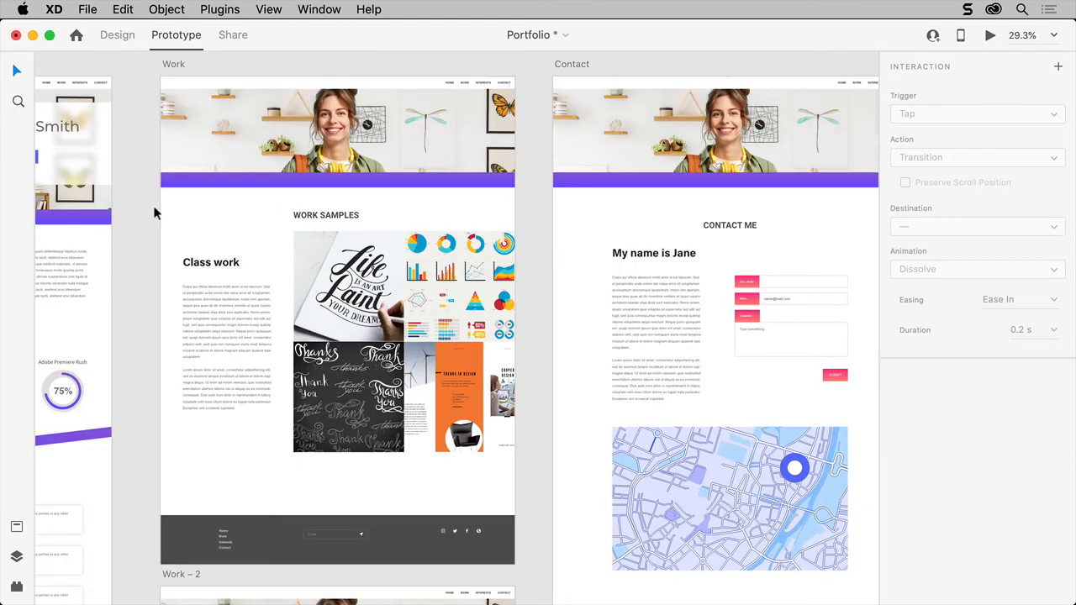
Step: Link the Work artboard's hand-lettering image to Work – 2 with the Auto-Animate action
left_click(375, 300)
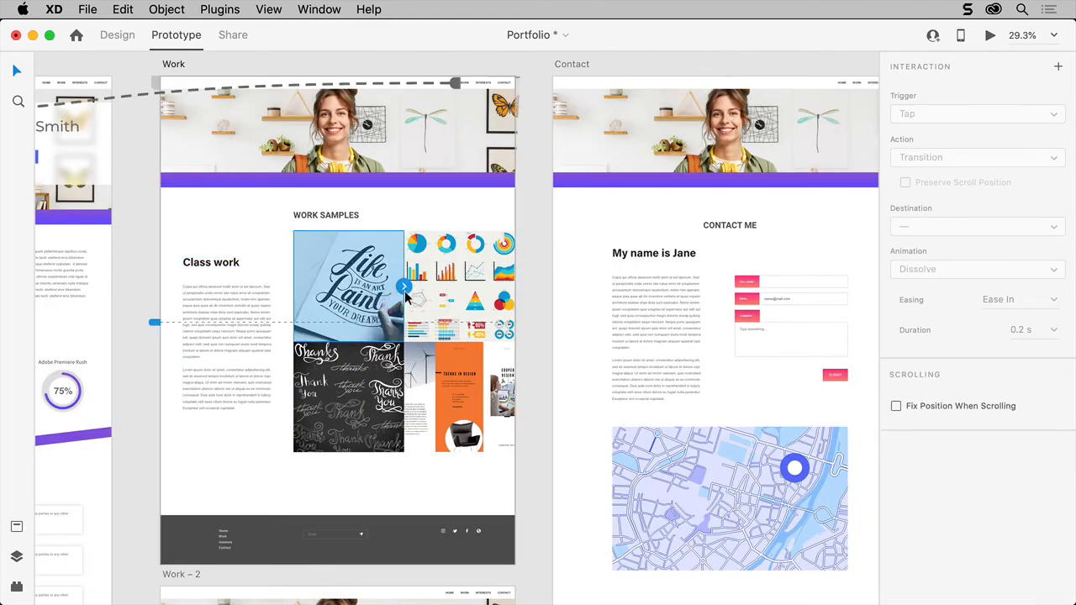
left_click_drag(403, 287, 367, 570)
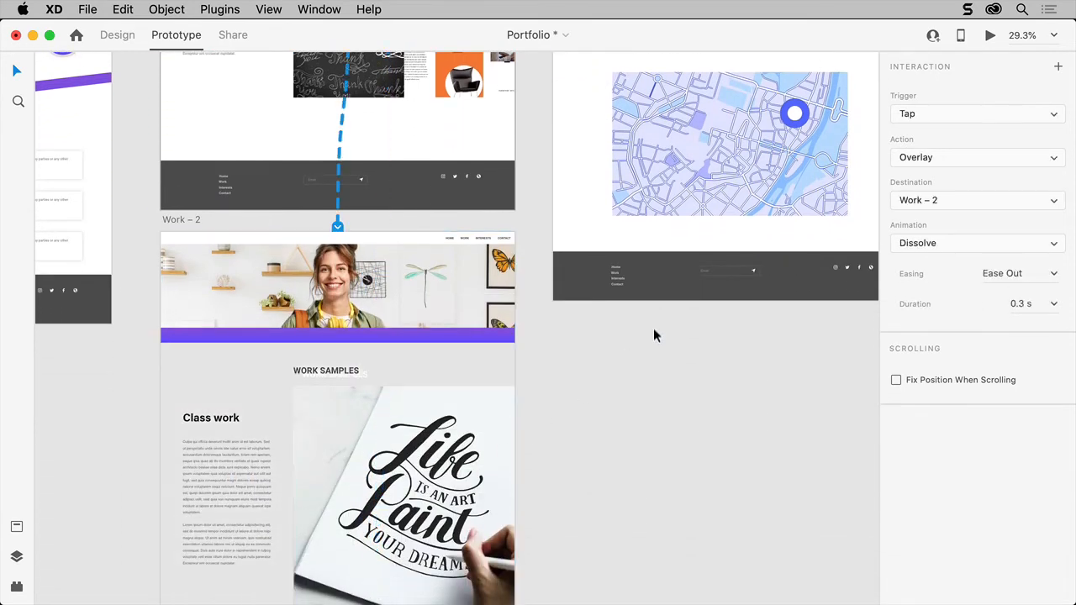
left_click(999, 159)
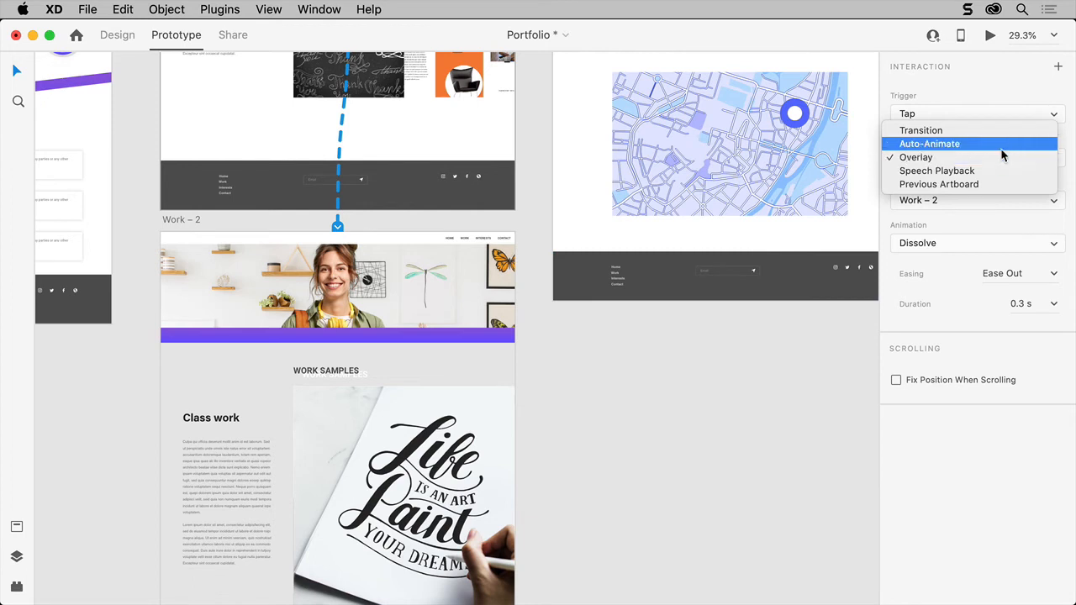
left_click(1002, 146)
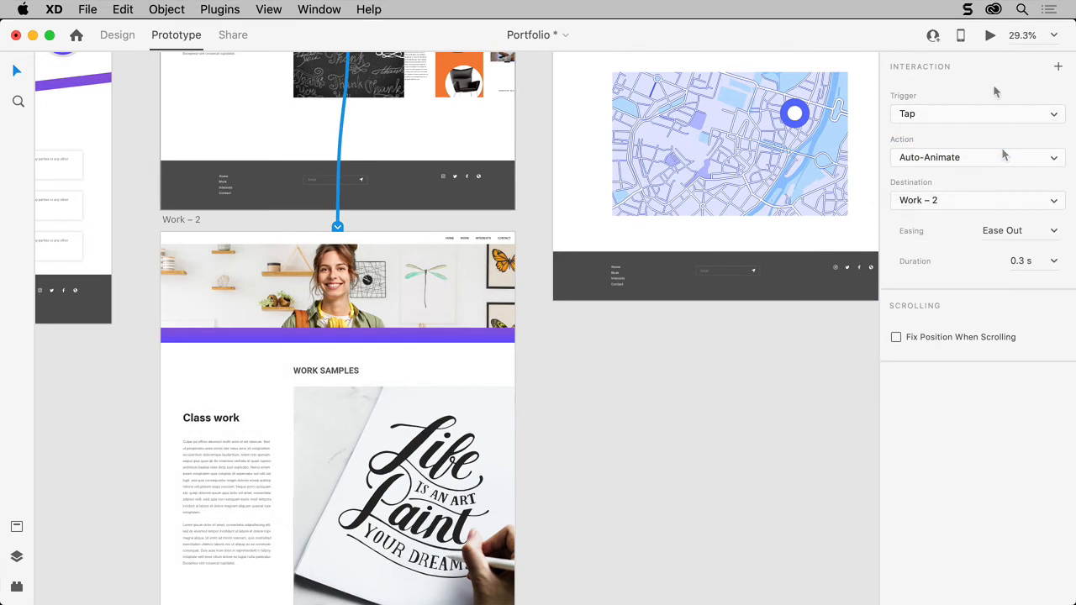
Step: Preview the Work artboard and test the auto-animate interaction on the hand-lettering image
left_click(991, 37)
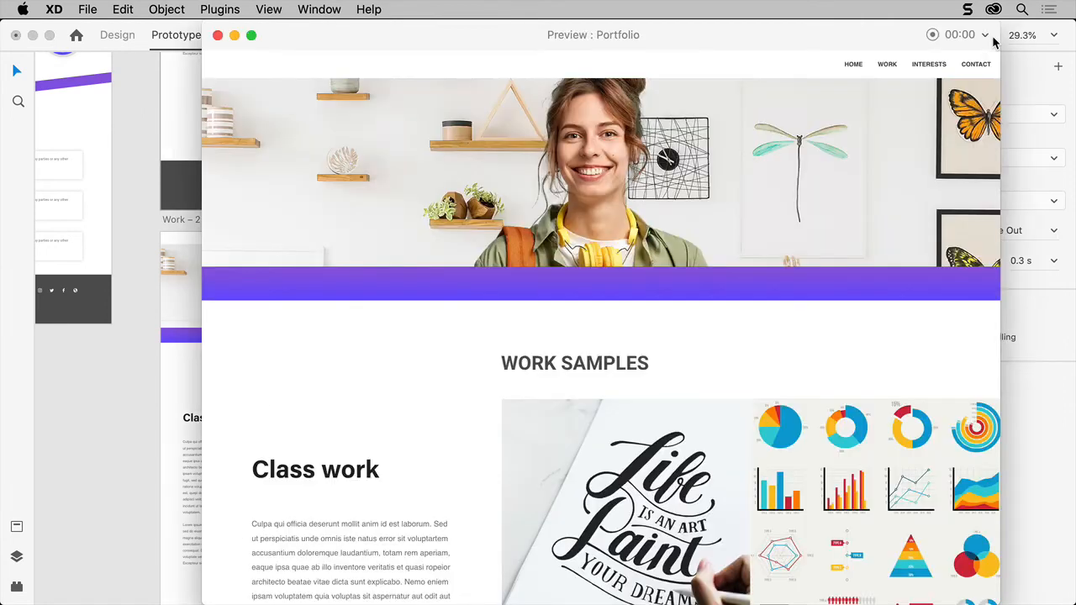
scroll(792, 352, "down", 8)
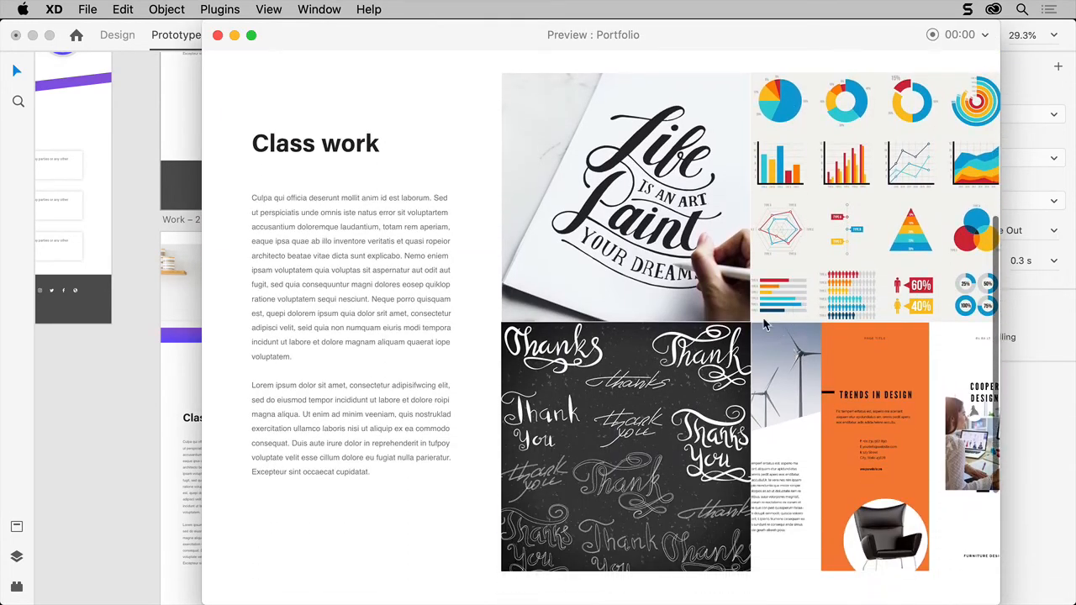
left_click(553, 161)
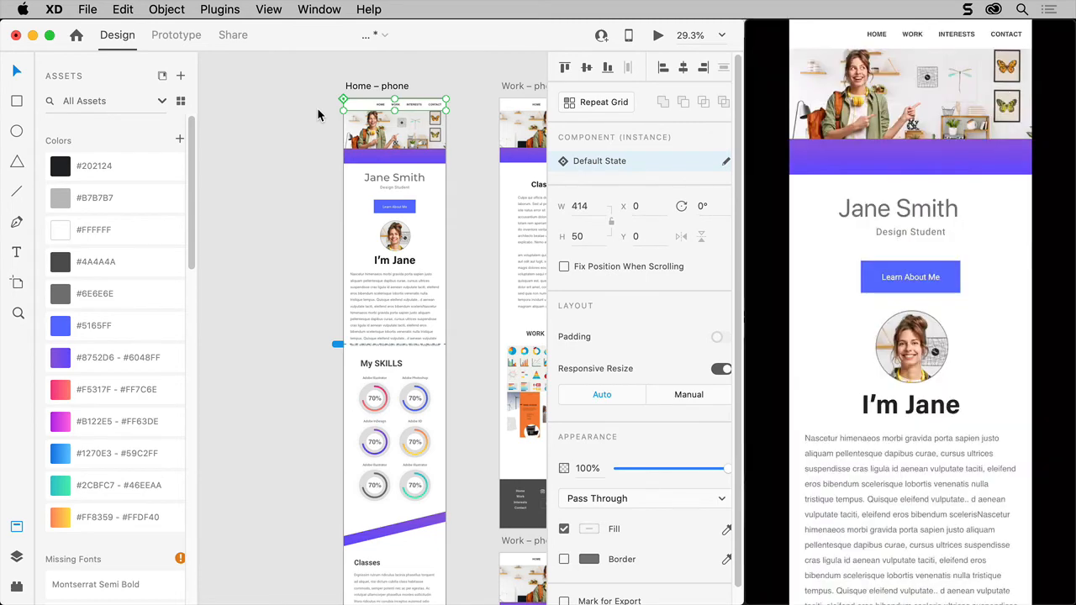
Step: Recolour the purple bar on Home – phone with the saved gradients, trying #F5317F - #FF7C6E and #B122E5 - #FF63DE
left_click(355, 157)
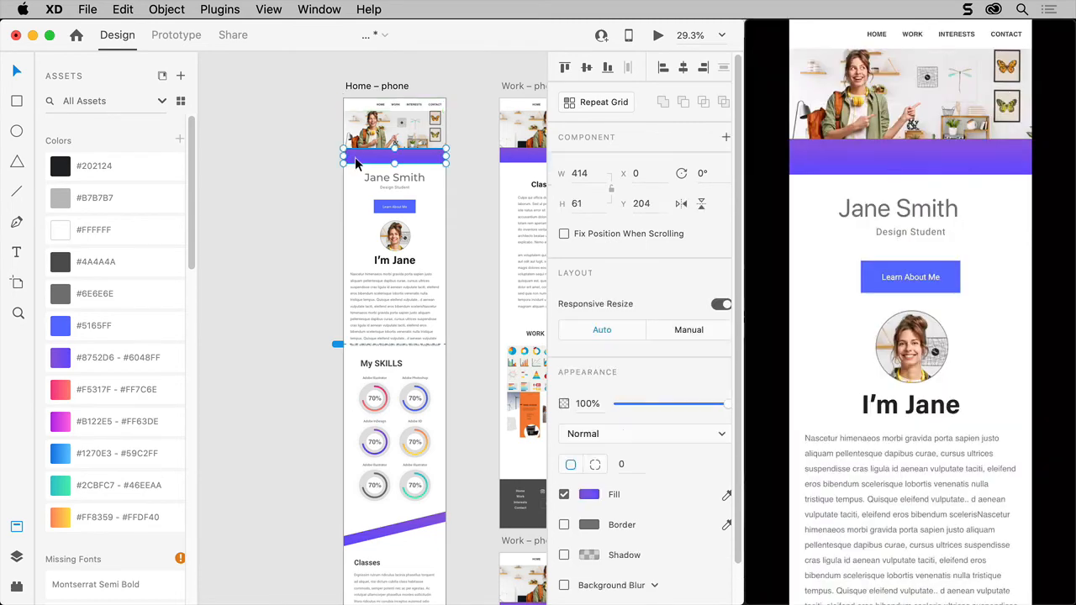
left_click(123, 391)
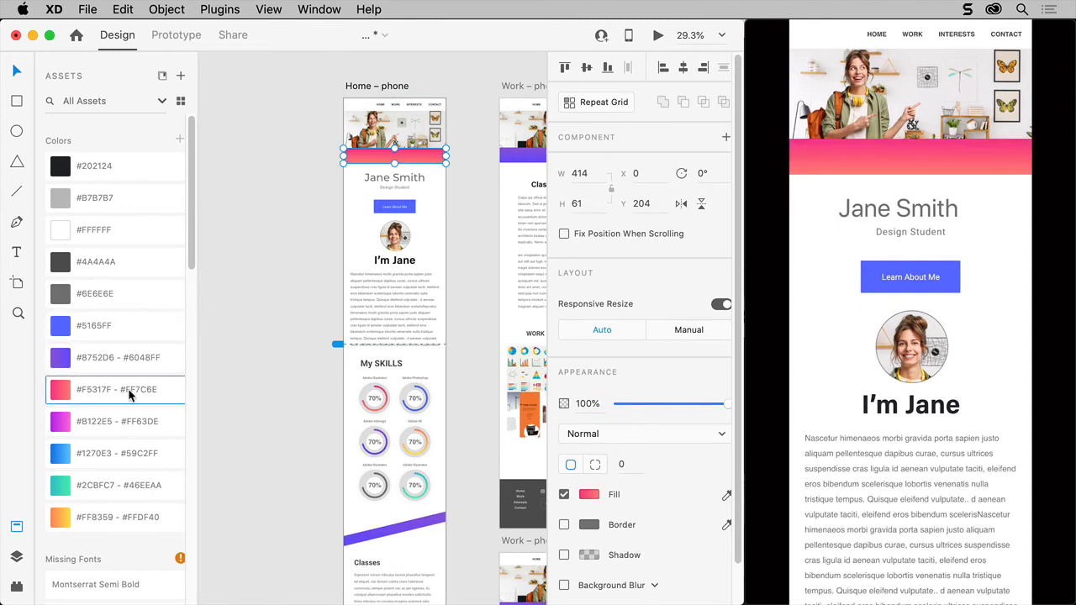
left_click(124, 427)
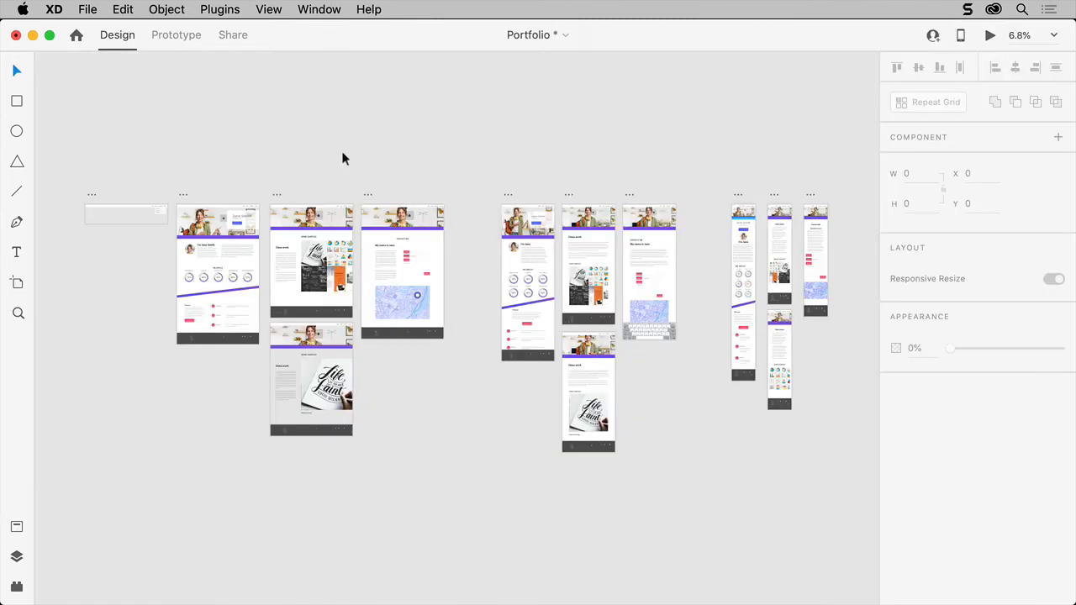
Step: Go to the share link settings for the portfolio and open the View Setting choices
left_click(233, 36)
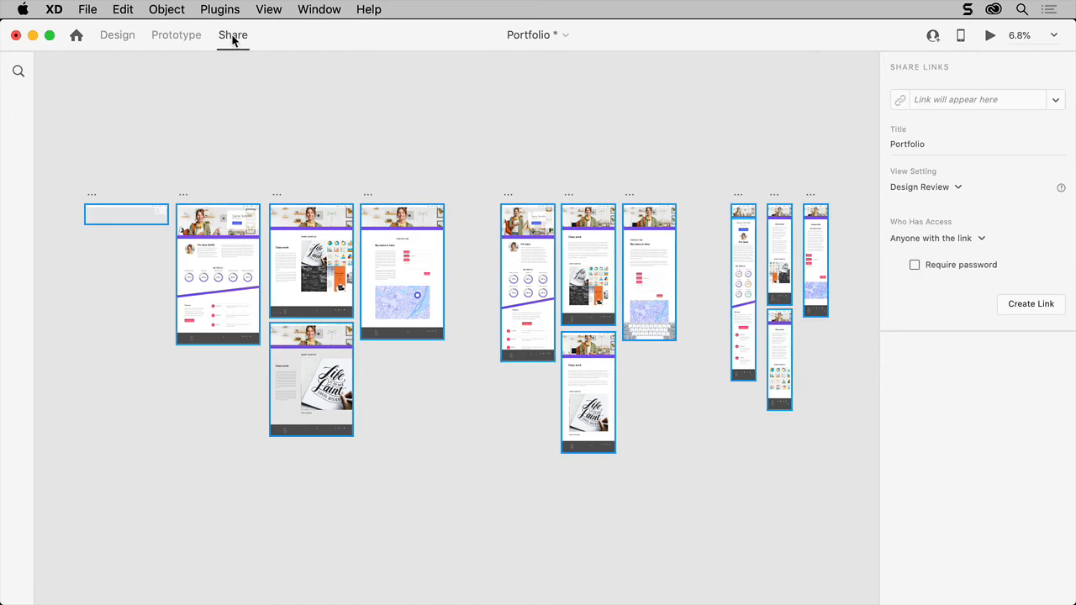
left_click(922, 186)
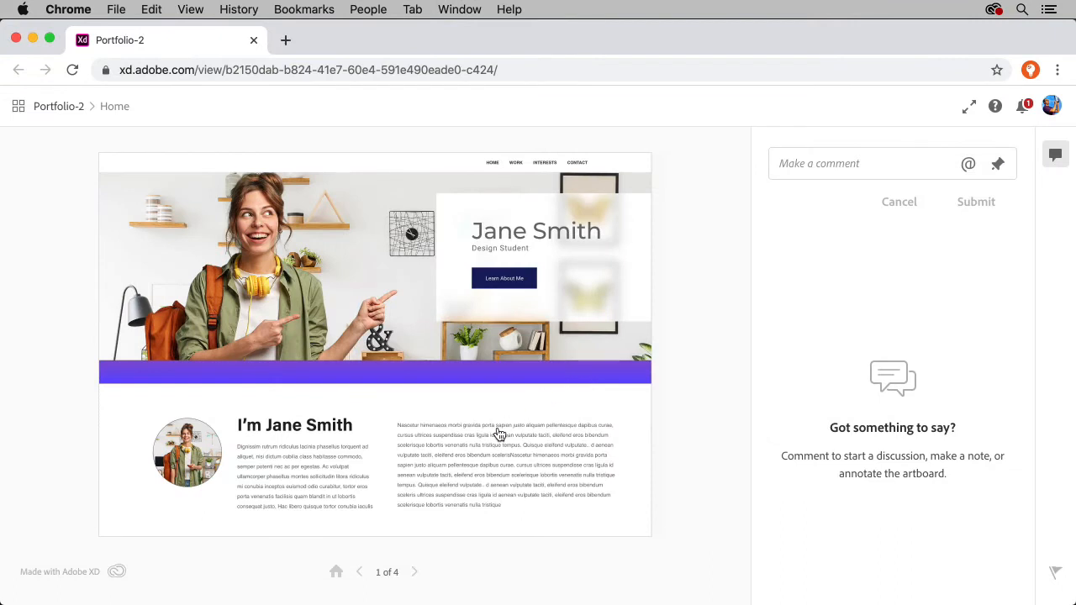
Step: In the shared Portfolio-2 prototype in Chrome, go to the Work screen and test the hand-lettering image's link
key("Right")
scroll(393, 370, "down", 5)
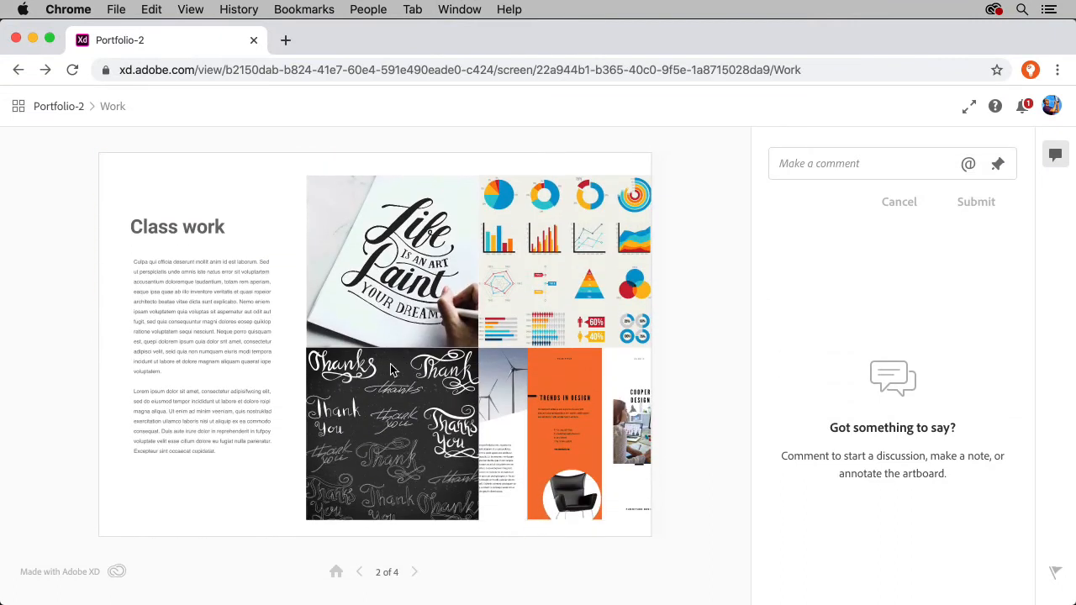
left_click(403, 299)
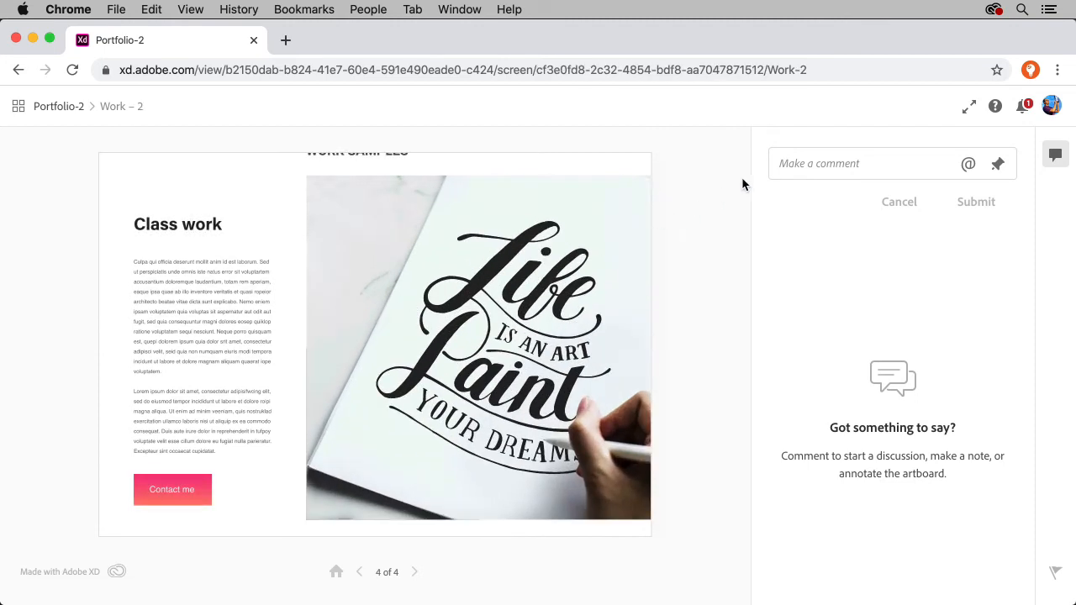
Step: Post the comment "Make smaller" on the Work – 2 screen and pin it to the enlarged hand-lettering image
left_click(793, 158)
type("Make smaller")
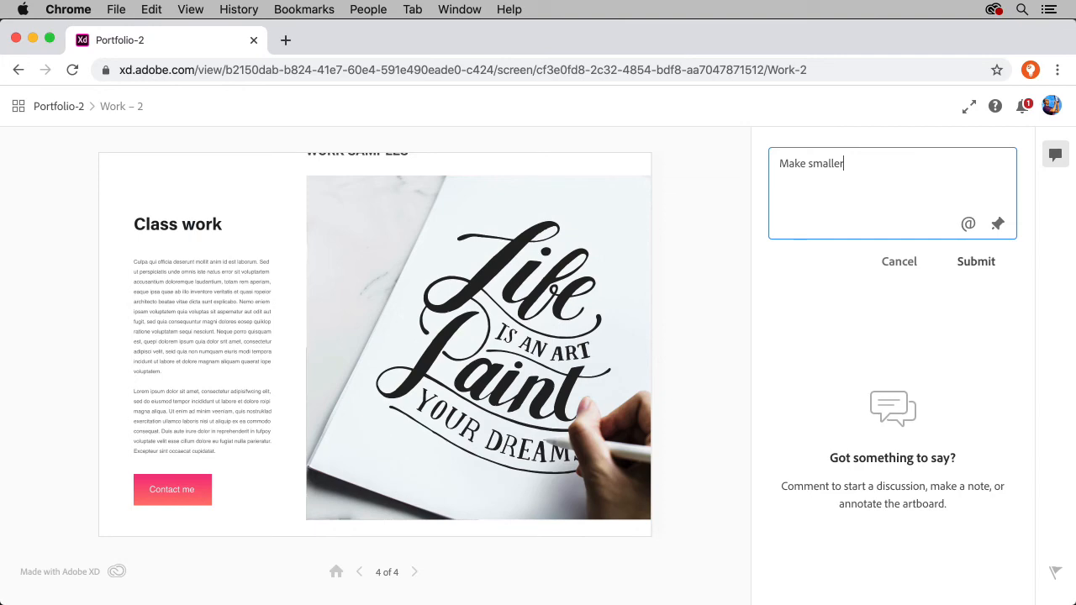
key("Return")
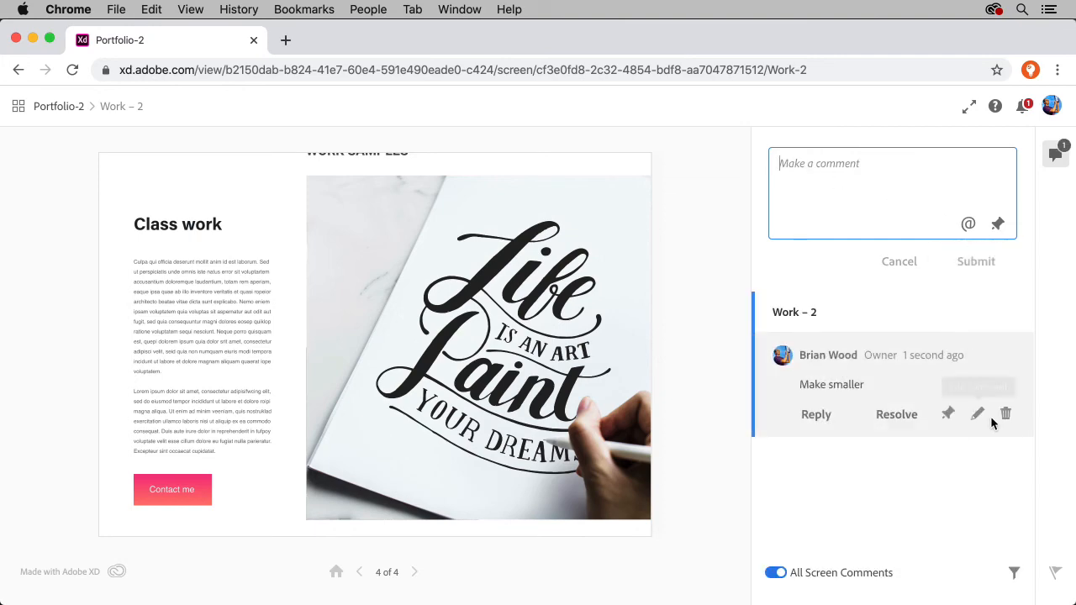
left_click(949, 414)
left_click(639, 350)
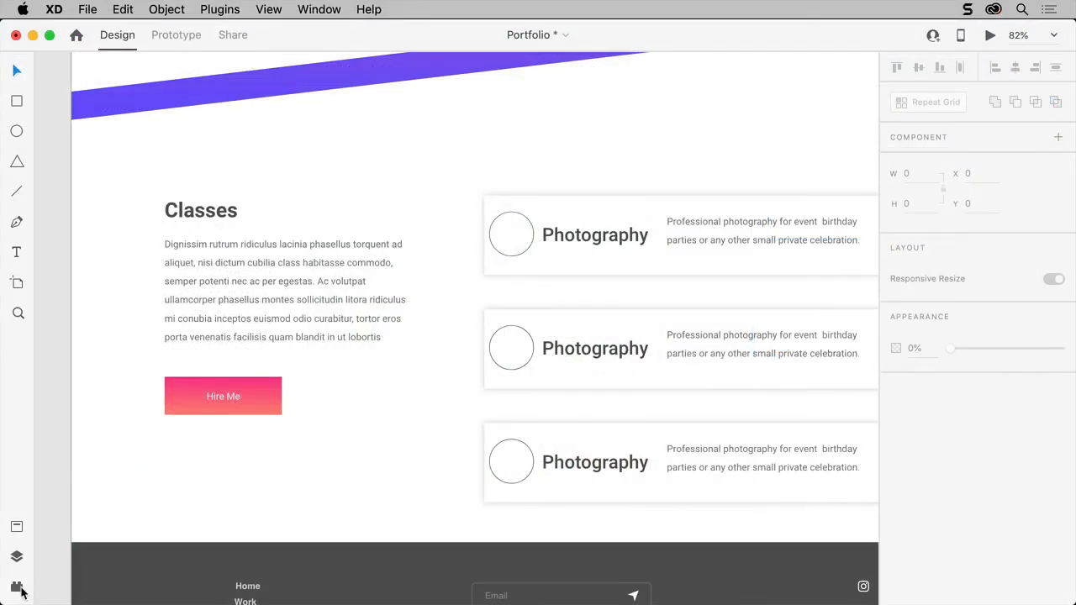
Step: Switch back to Adobe XD, browse the catalogue of available plugins, and close it
left_click(17, 587)
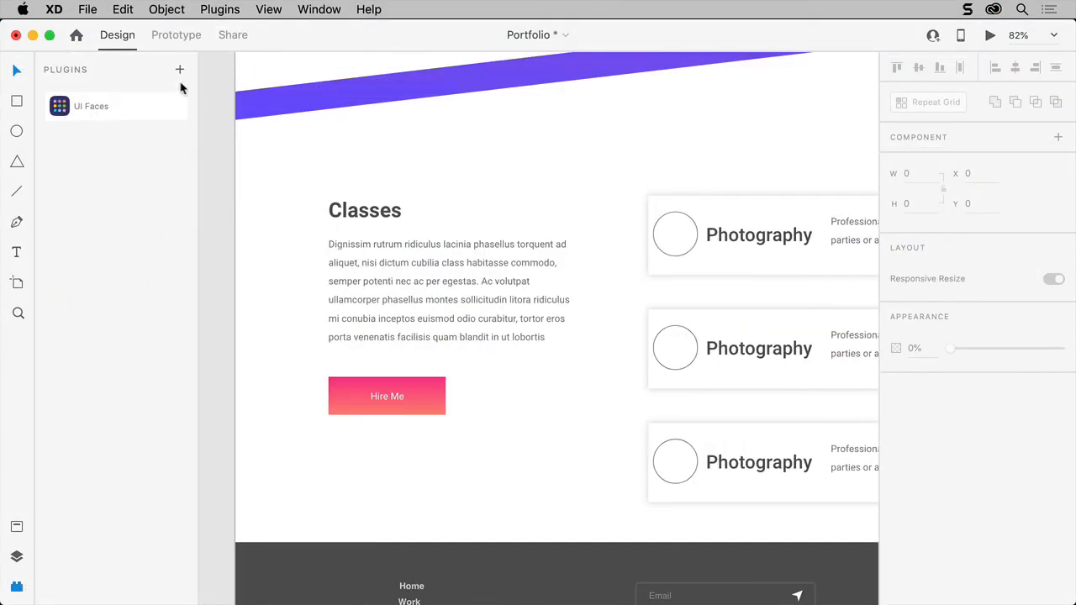
left_click(178, 72)
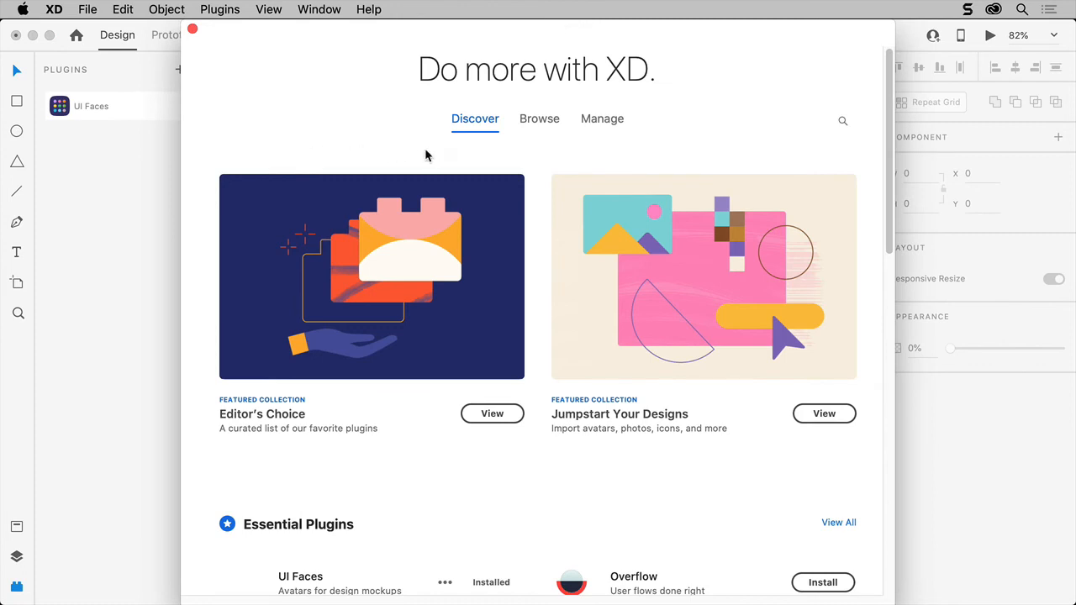
left_click(536, 126)
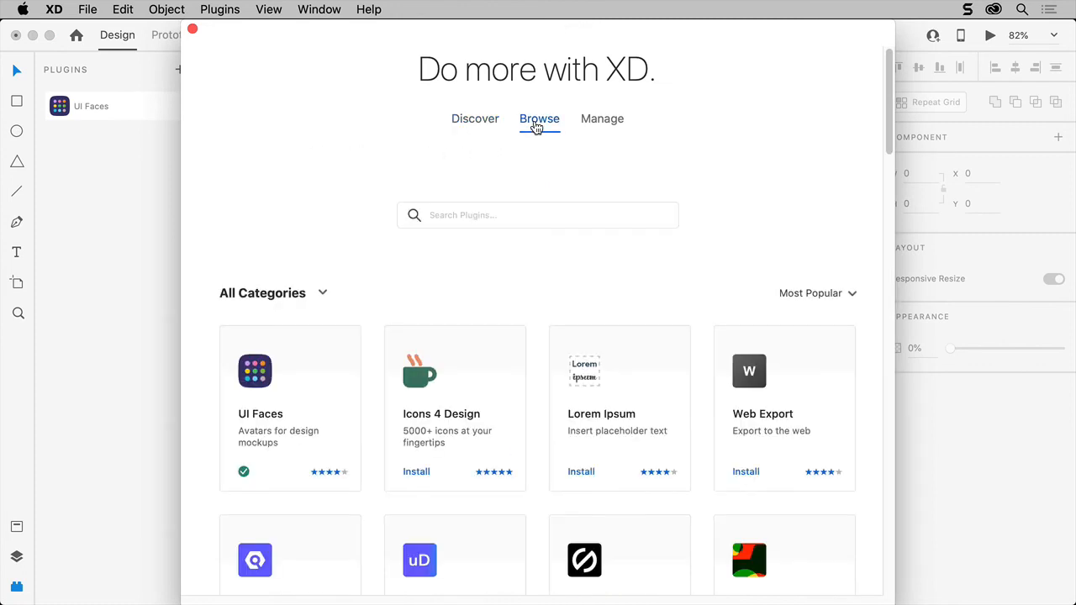
left_click(192, 30)
left_click(90, 106)
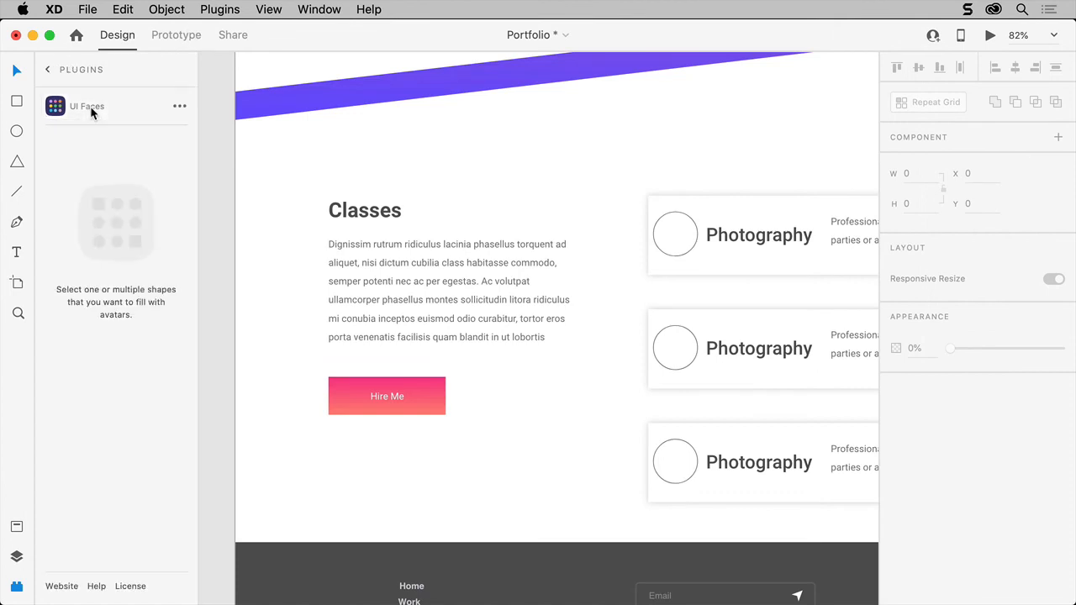
left_click(674, 233)
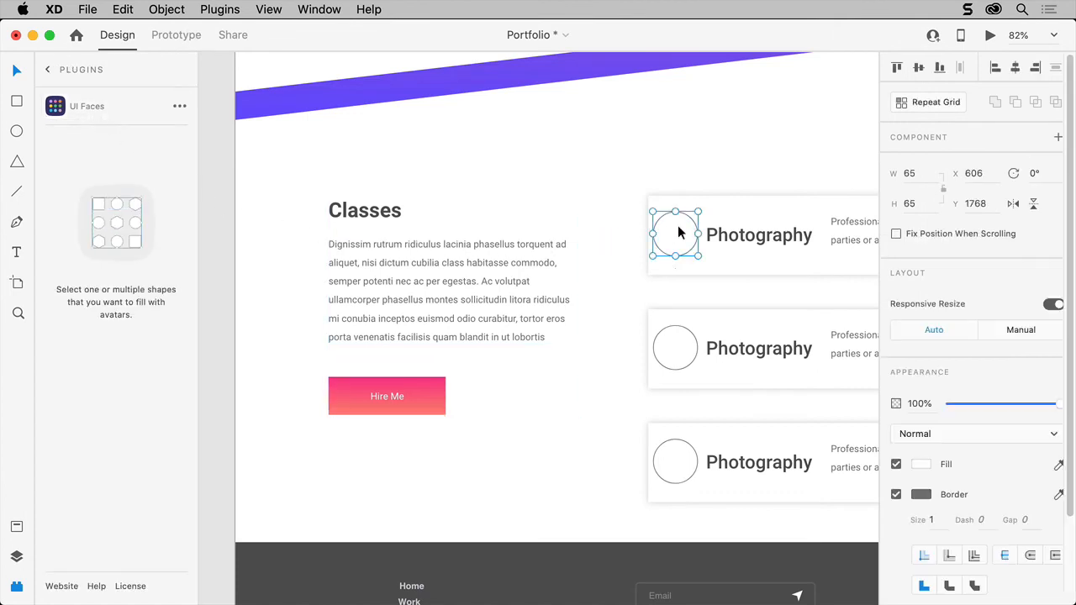
left_click(681, 360, "shift")
left_click(681, 469, "shift")
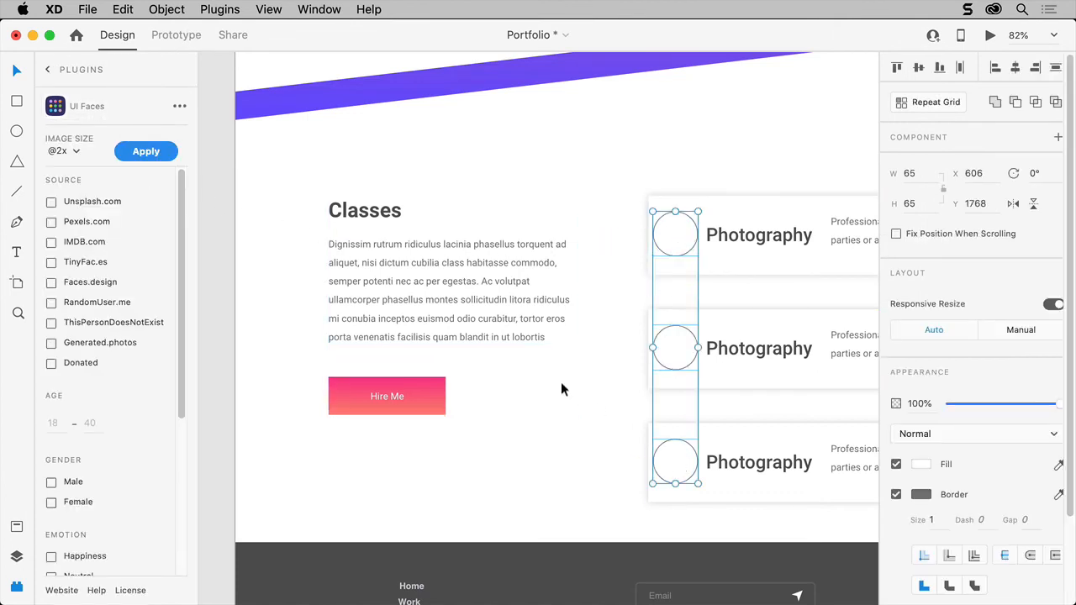
left_click(151, 157)
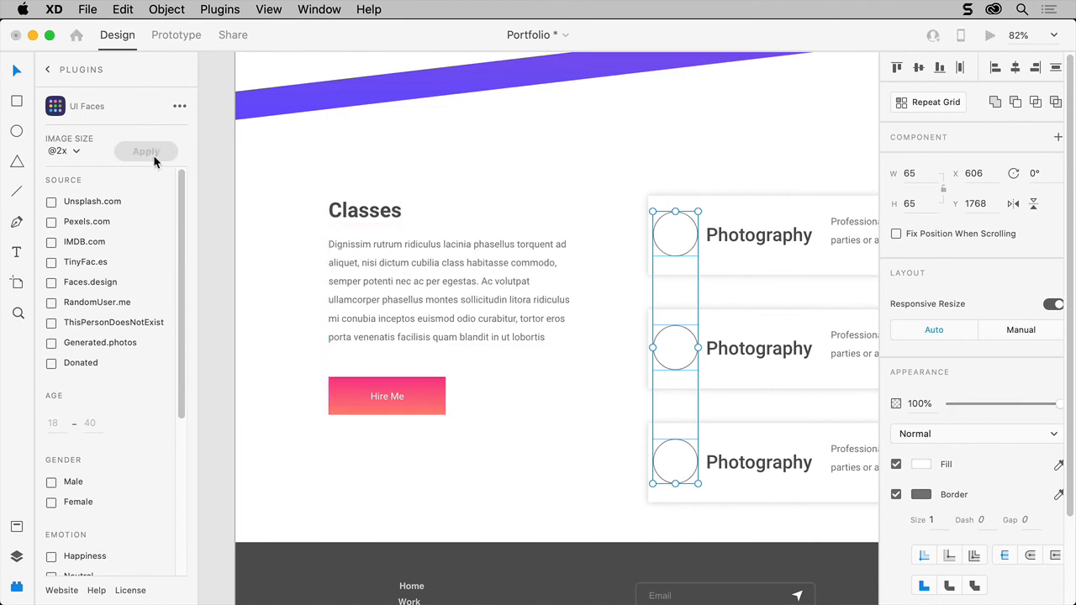